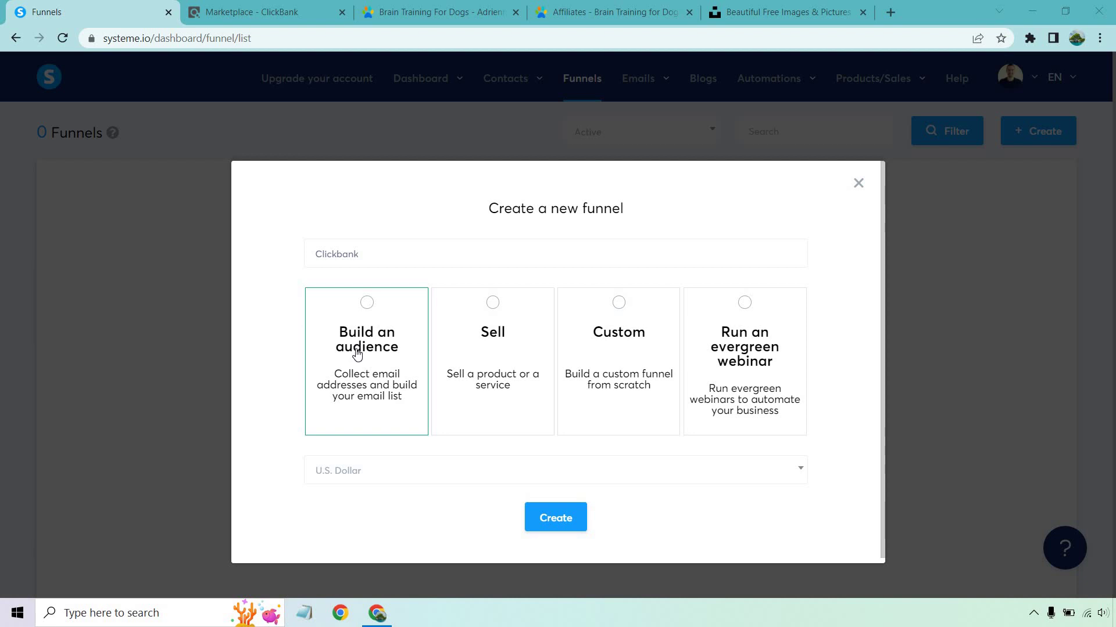
Create the Clickbank audience funnel, remove its Thank You step, and choose the palm beach template
left_click(357, 354)
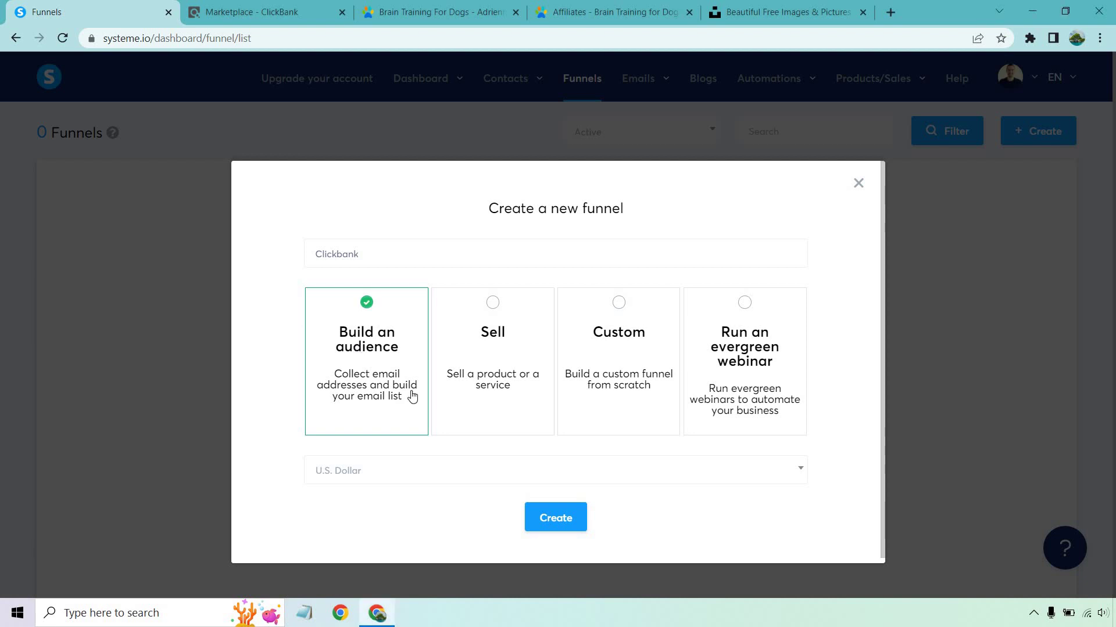
left_click(538, 518)
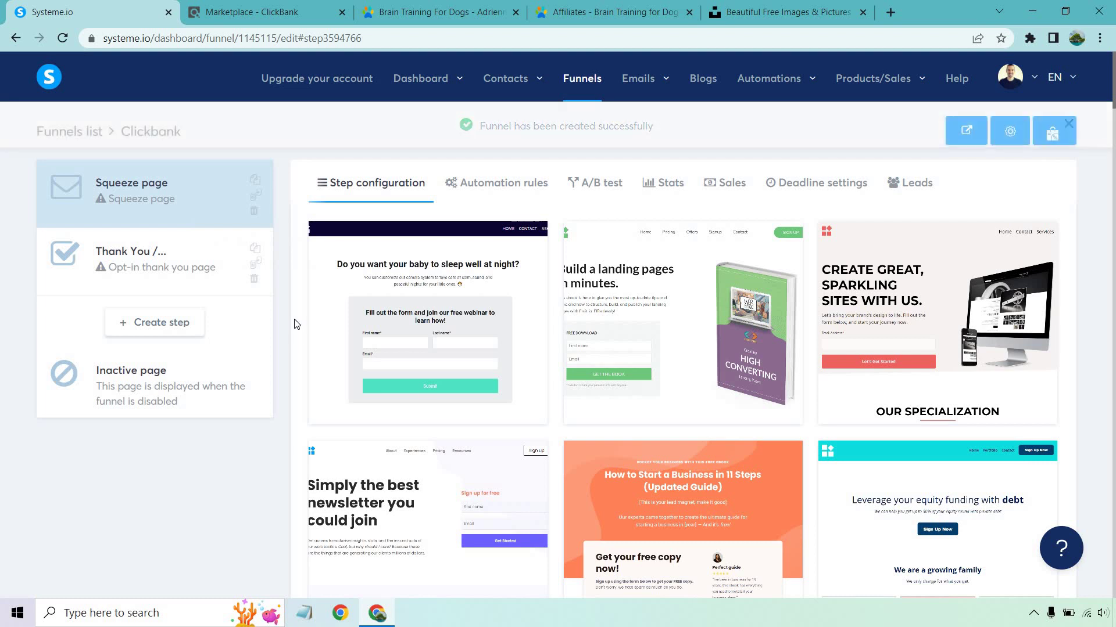
left_click(254, 281)
left_click(526, 374)
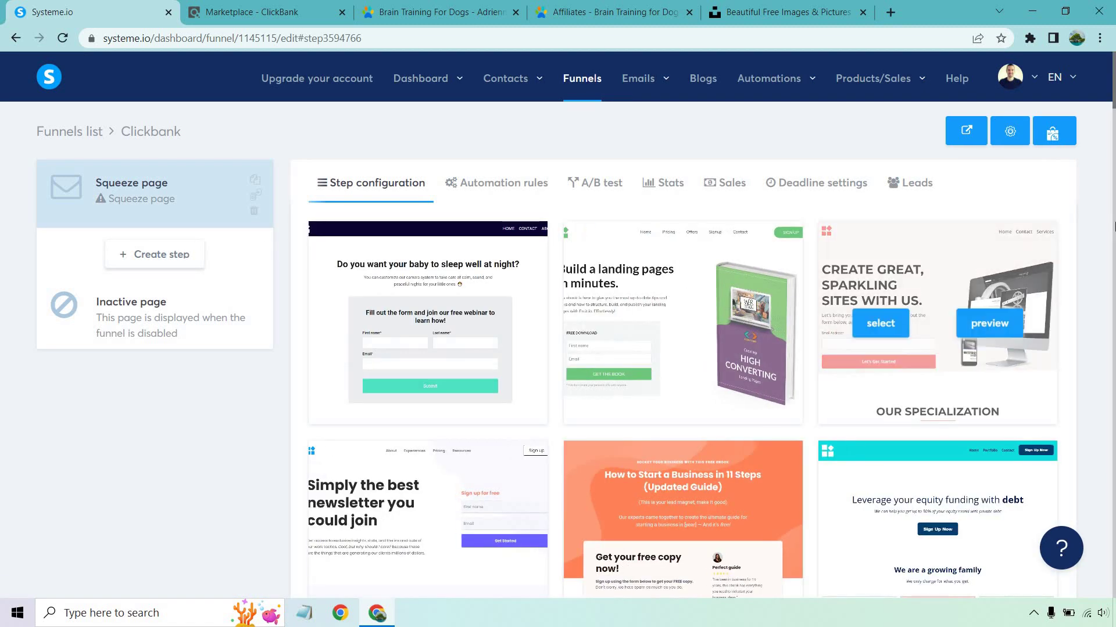
scroll(1099, 158, "down", 1)
scroll(1100, 158, "down", 3)
scroll(1099, 158, "down", 5)
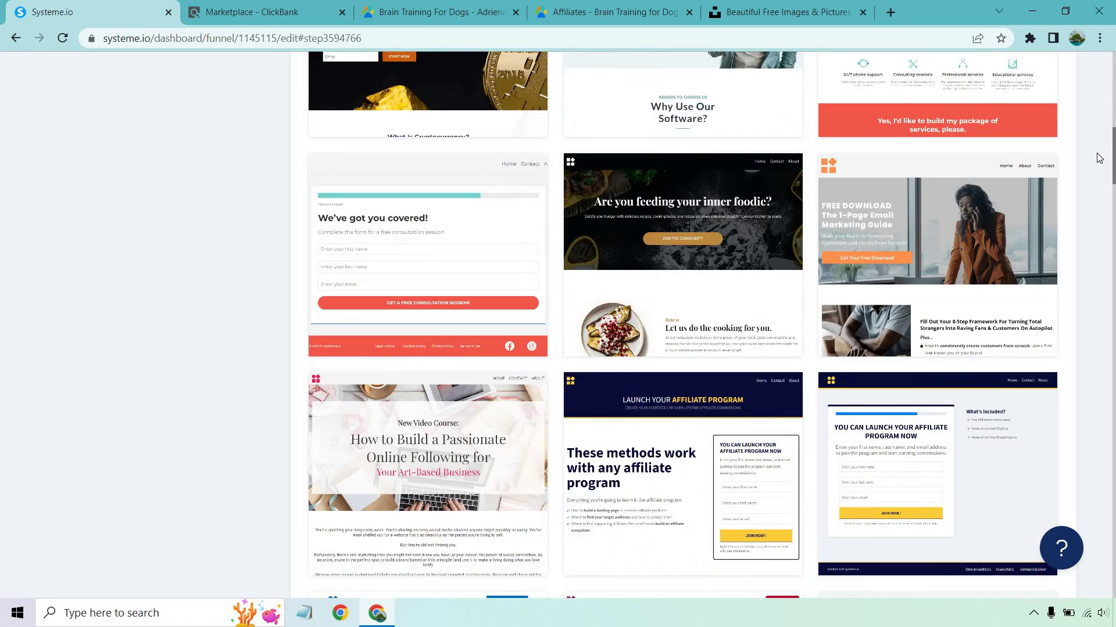
scroll(1098, 157, "down", 5)
scroll(1099, 158, "down", 5)
scroll(1099, 158, "down", 5)
scroll(1099, 157, "down", 5)
scroll(1099, 157, "down", 5)
scroll(1099, 158, "down", 2)
scroll(1100, 158, "down", 5)
scroll(1099, 158, "down", 3)
scroll(986, 182, "down", 3)
scroll(896, 129, "down", 4)
scroll(649, 158, "down", 2)
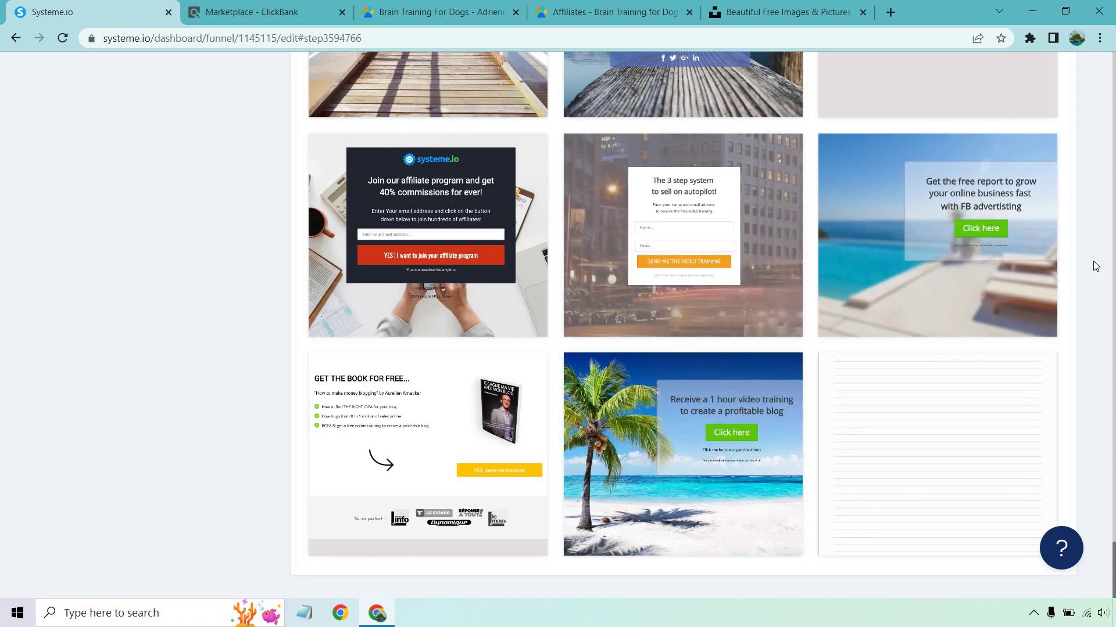
mouse_move(683, 454)
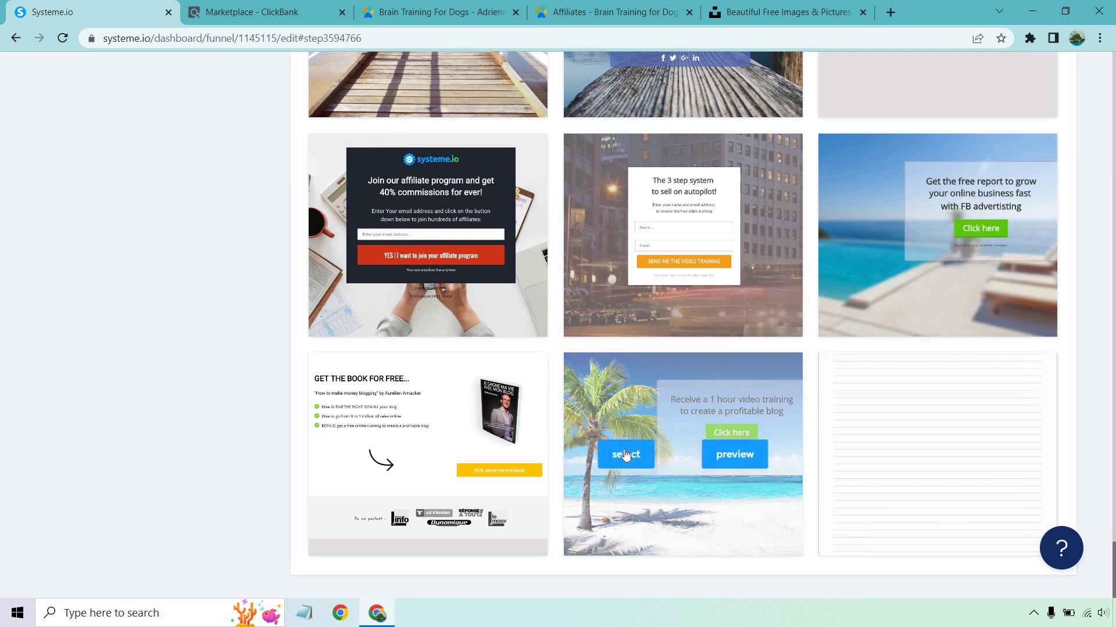
left_click(633, 454)
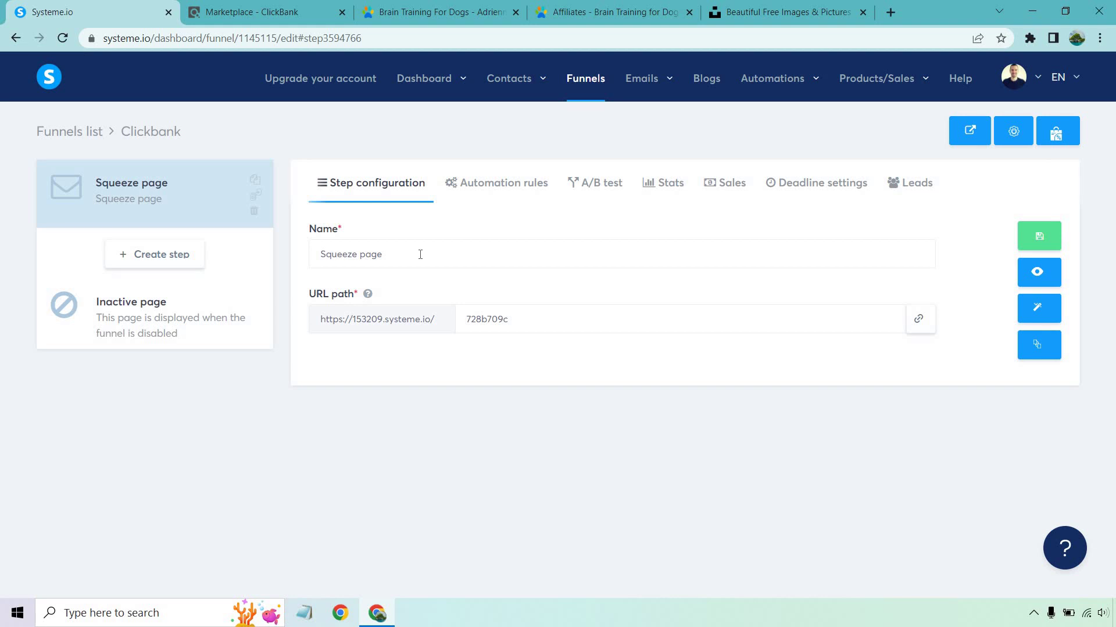
Browse ClickBank's dog training listings, then the Brain Training for Dogs sales and affiliates pages
left_click(219, 9)
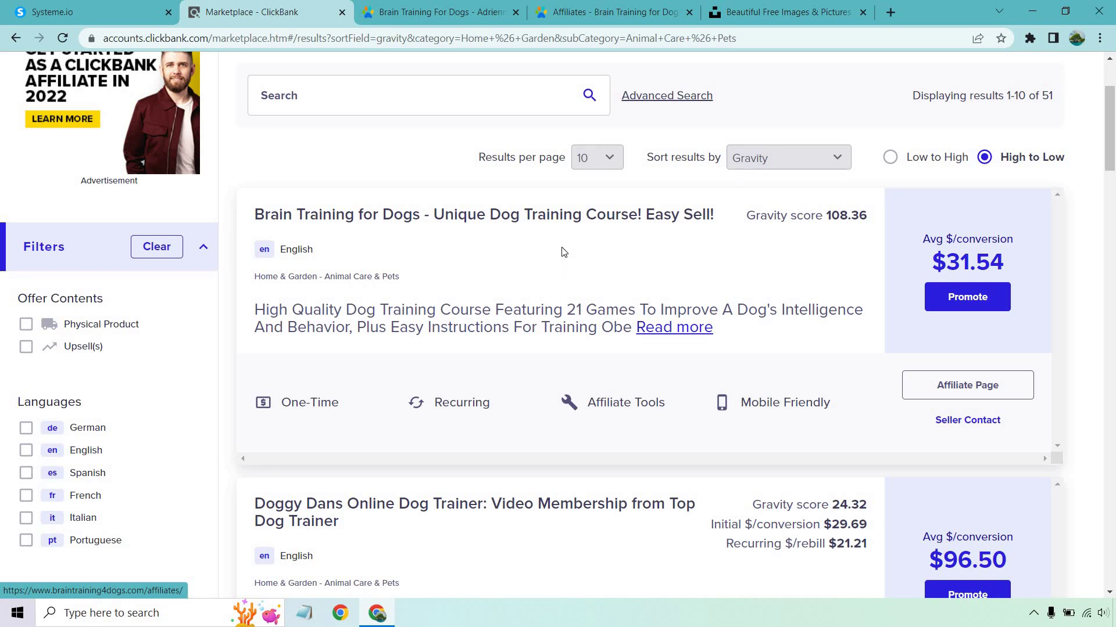
left_click(413, 10)
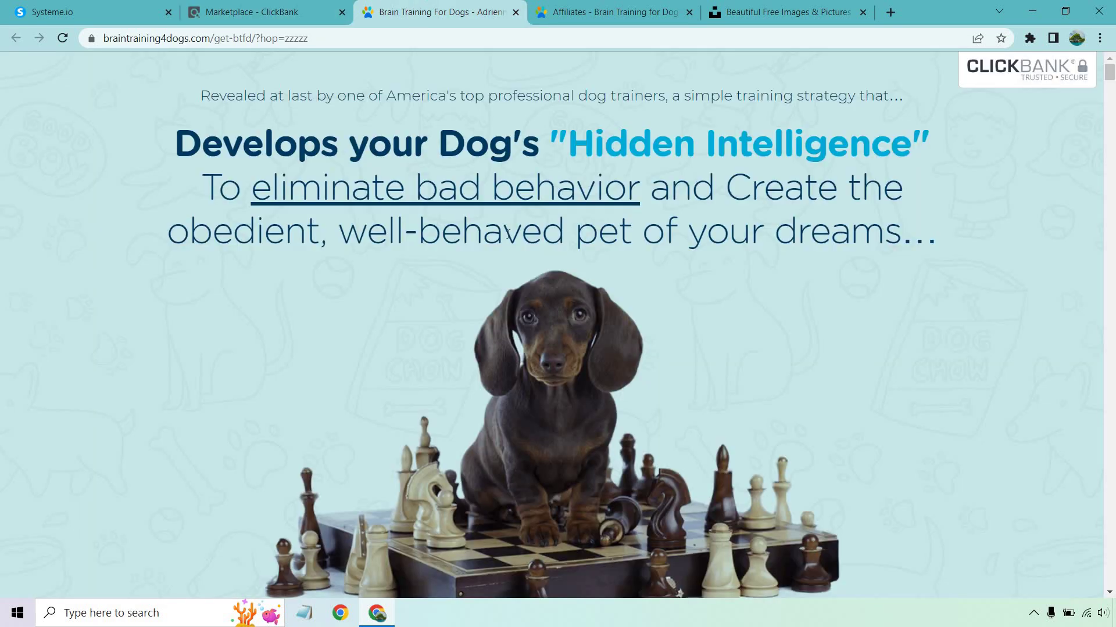
left_click(605, 11)
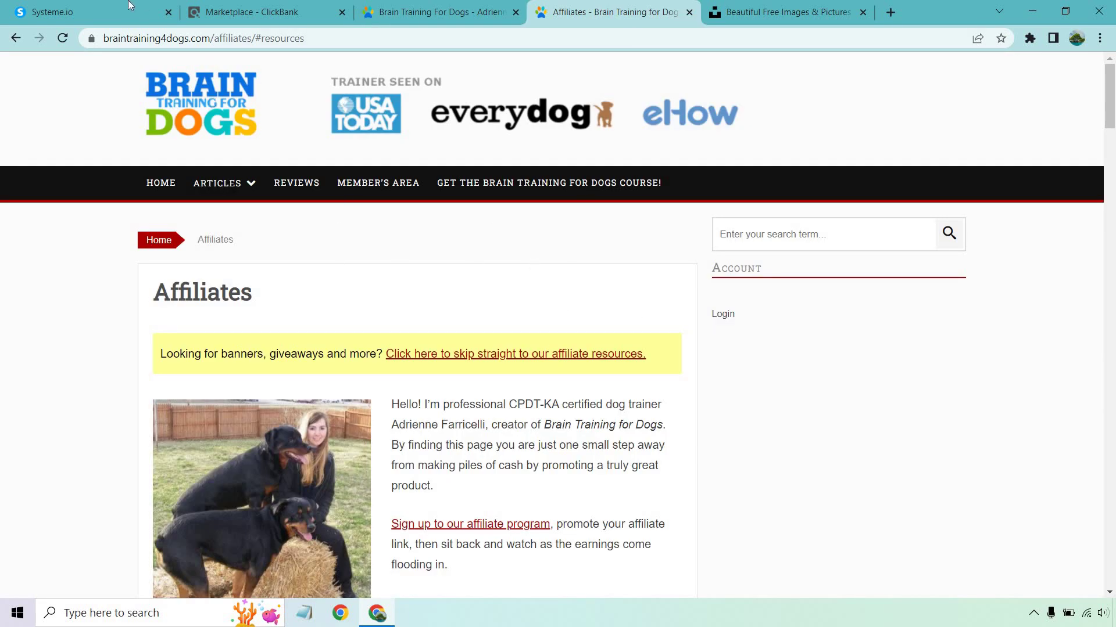
Rename the squeeze step 'Brain Training' with path 'well-behaved' and open its page editor
left_click(114, 11)
left_click(387, 253)
key("ctrl+a")
type("Brain Training")
key("Return")
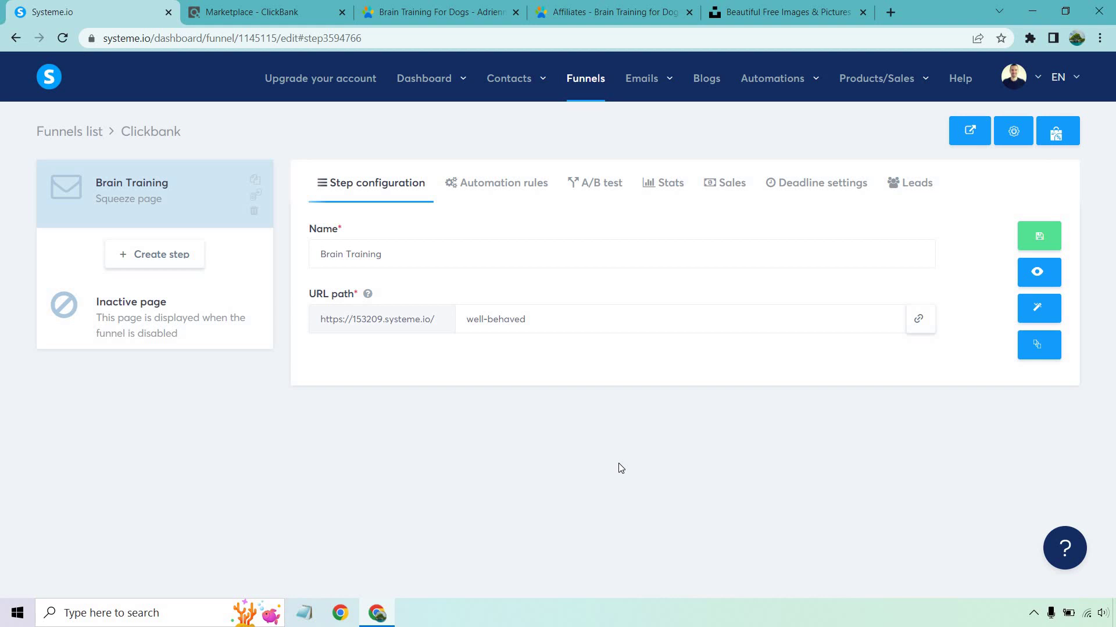
left_click(1037, 311)
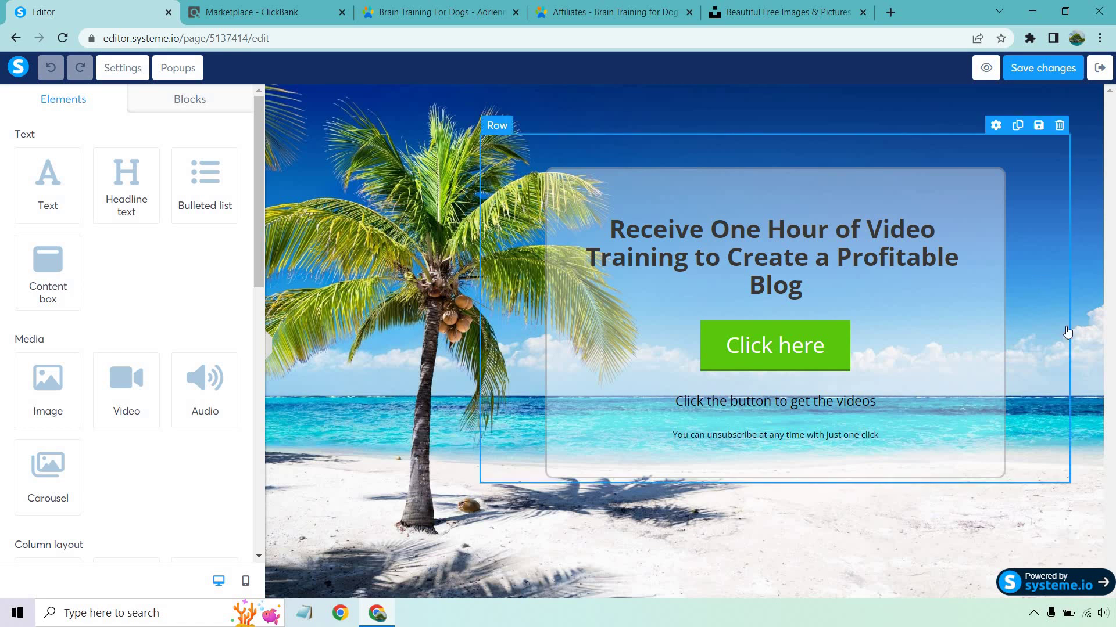
Go to Unsplash and enter 'dog' as the photo search
left_click(756, 10)
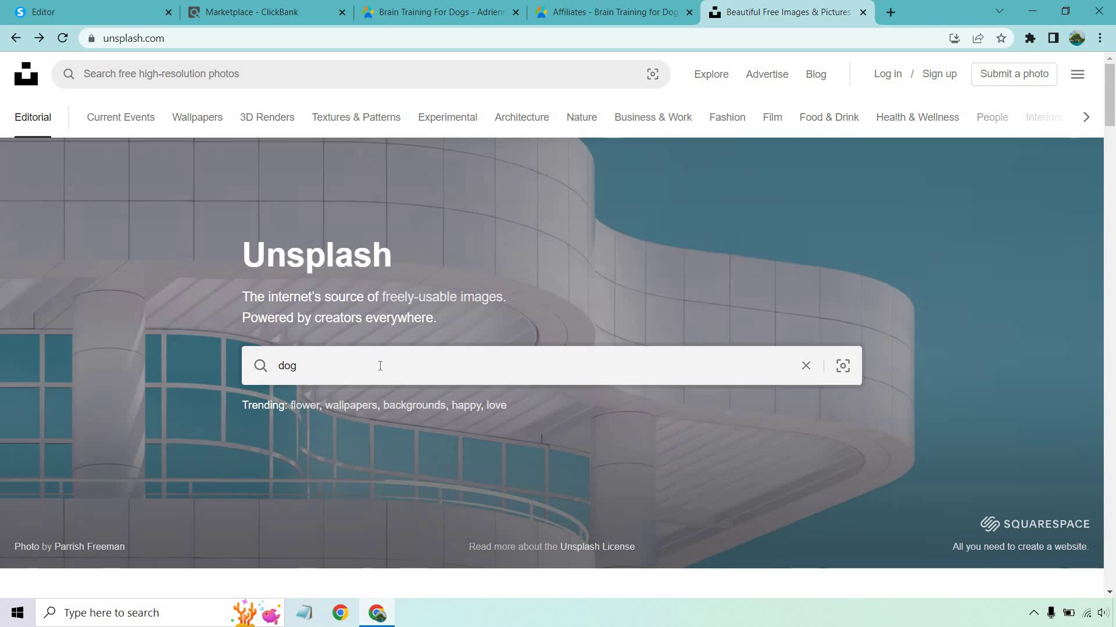
Search Unsplash for 'dog' and browse the photo results, briefly checking the page editor
key("Return")
scroll(1083, 286, "down", 3)
scroll(1104, 283, "down", 4)
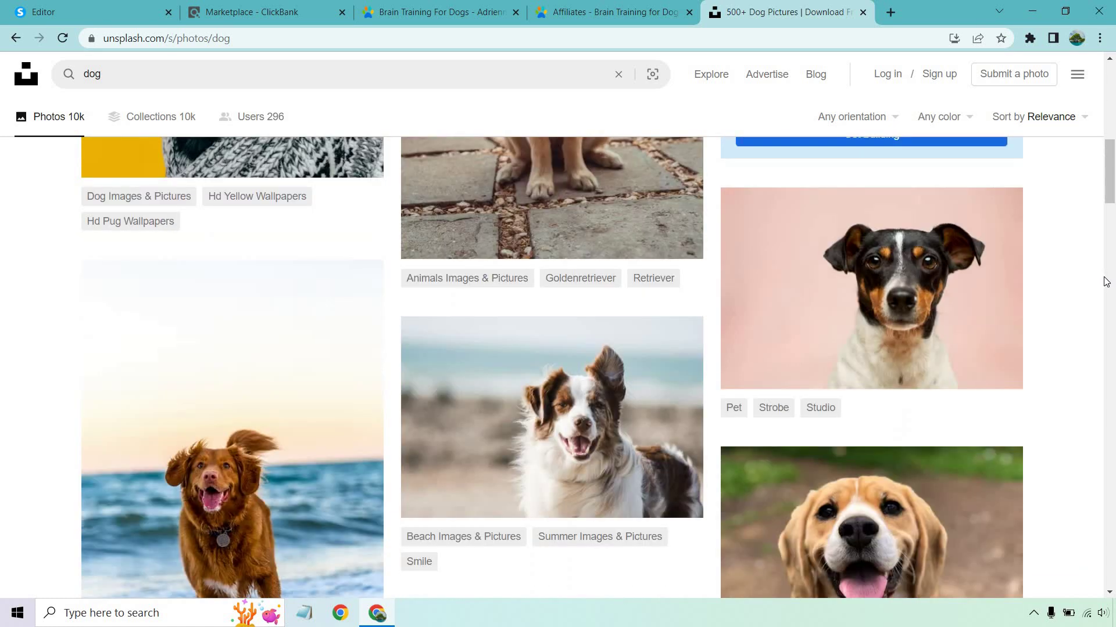
scroll(1104, 283, "up", 3)
scroll(1104, 283, "up", 1)
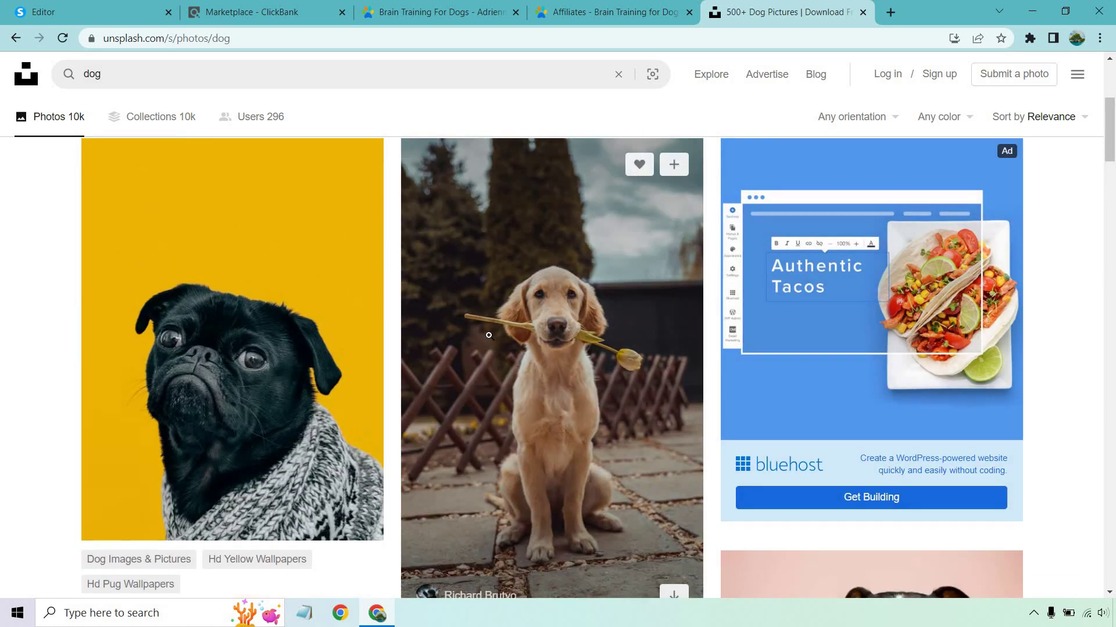
left_click(131, 12)
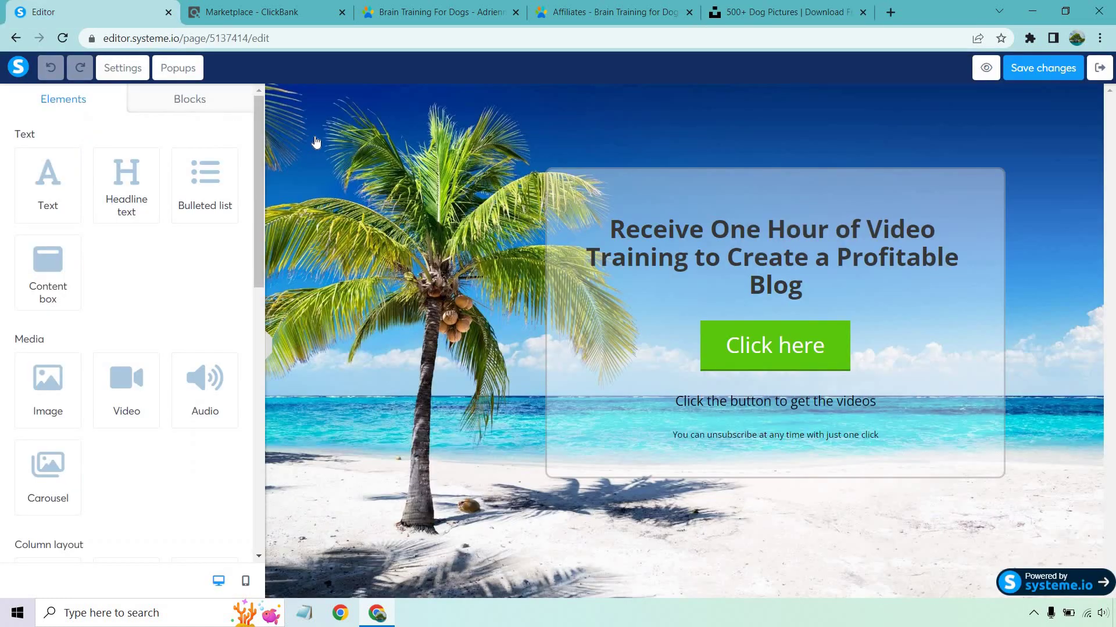
left_click(768, 13)
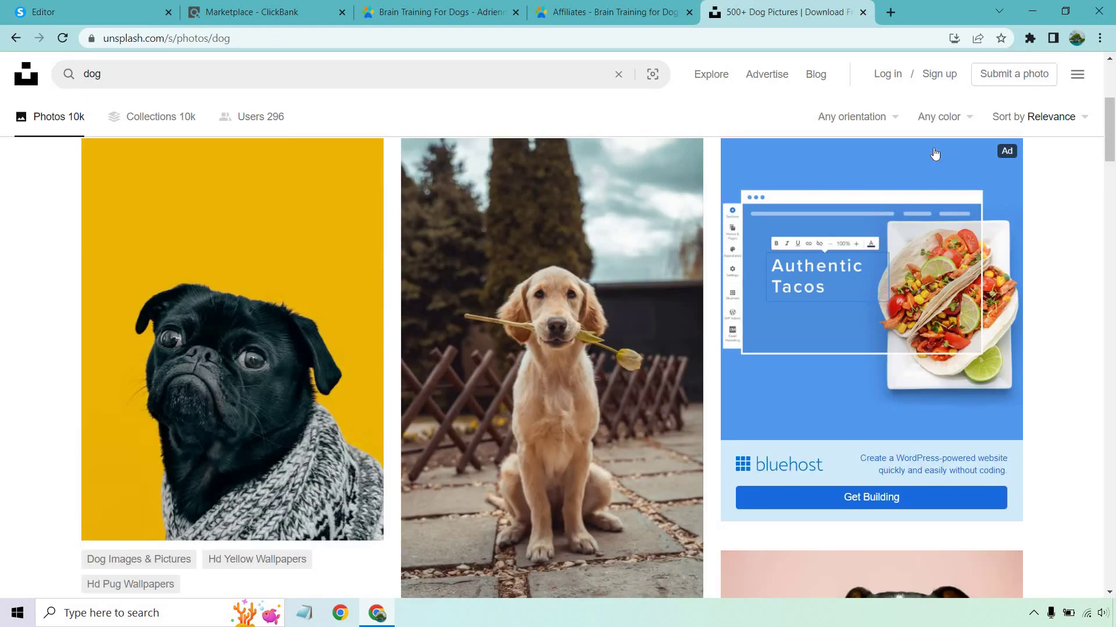
scroll(1048, 222, "down", 1)
scroll(1048, 222, "down", 3)
scroll(1049, 220, "down", 4)
scroll(1048, 218, "down", 2)
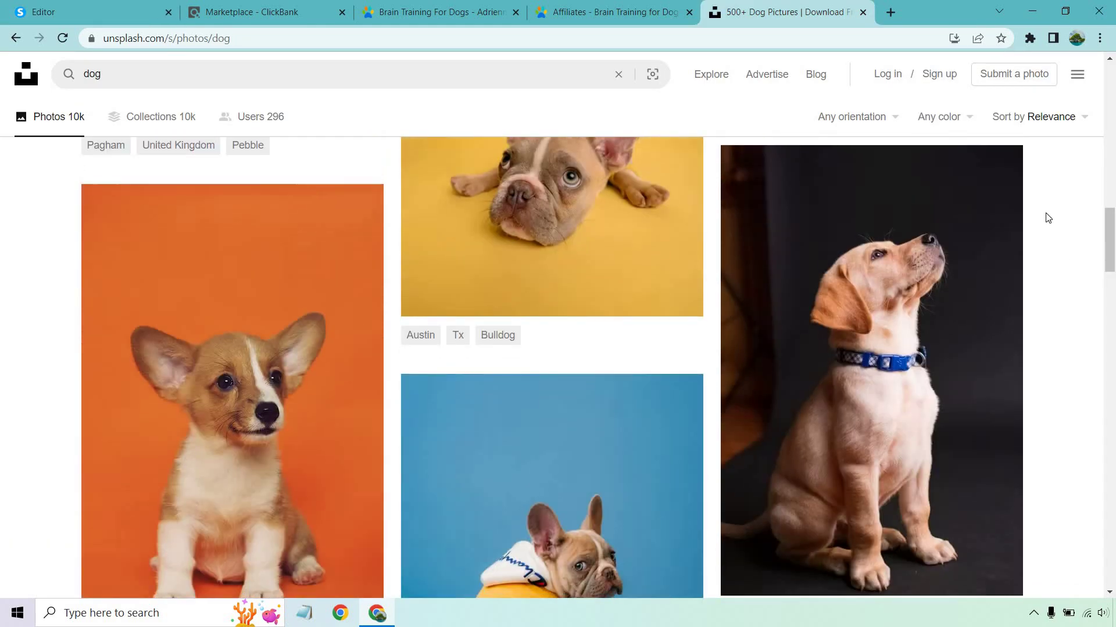
scroll(1048, 218, "down", 3)
scroll(1048, 218, "down", 2)
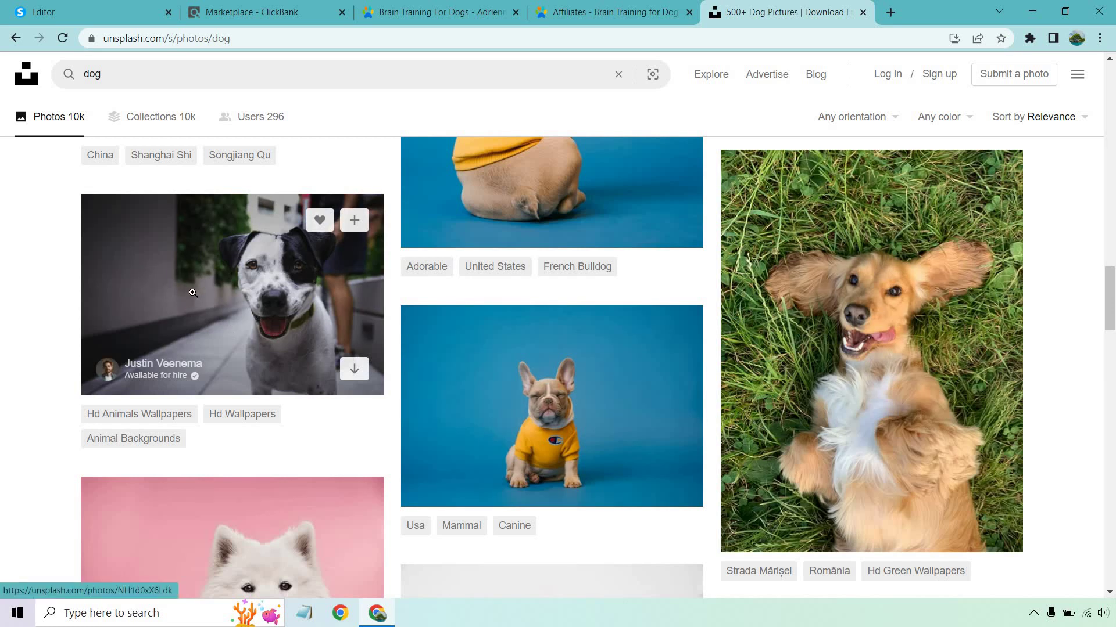
Replace the page's palm beach background with the uploaded dog.jpg photo
left_click(70, 12)
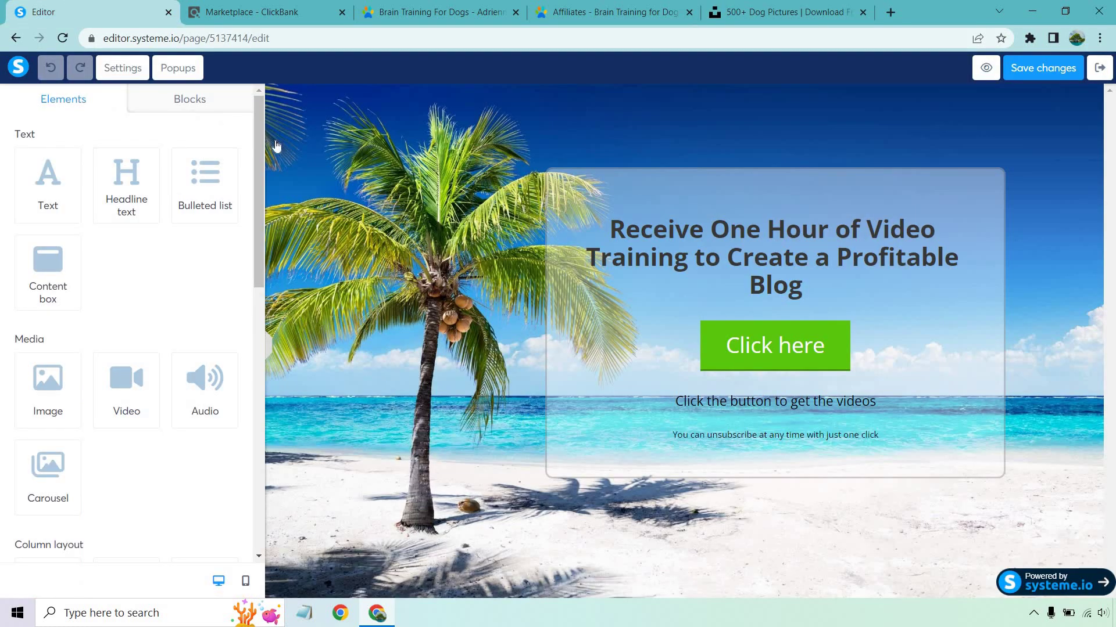
left_click(123, 68)
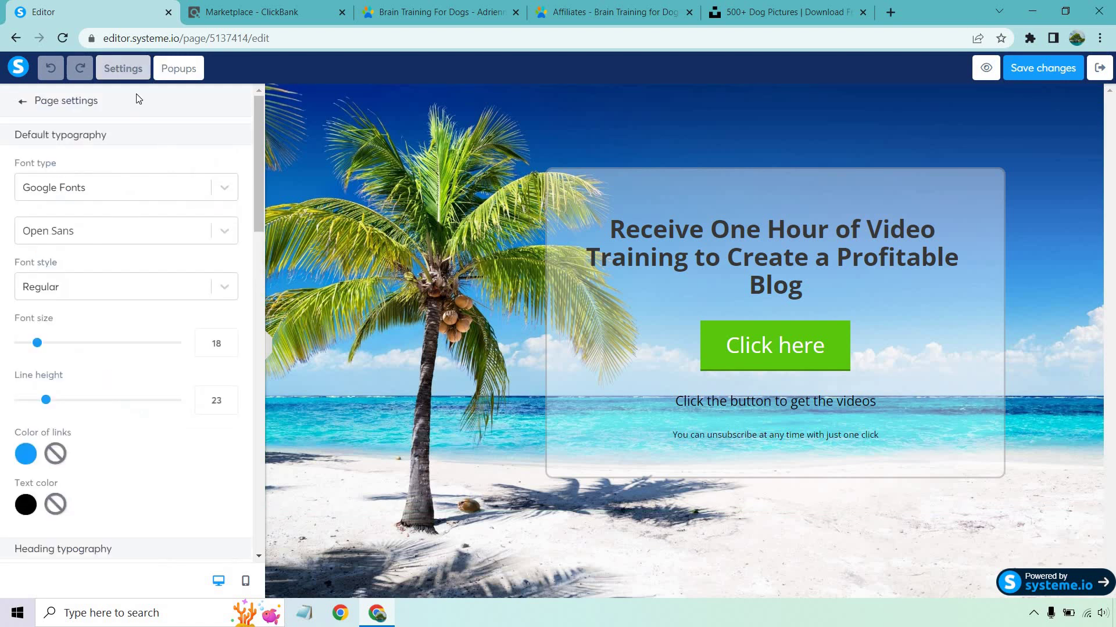
scroll(130, 225, "down", 2)
scroll(132, 225, "down", 3)
scroll(132, 223, "down", 1)
scroll(132, 223, "down", 1)
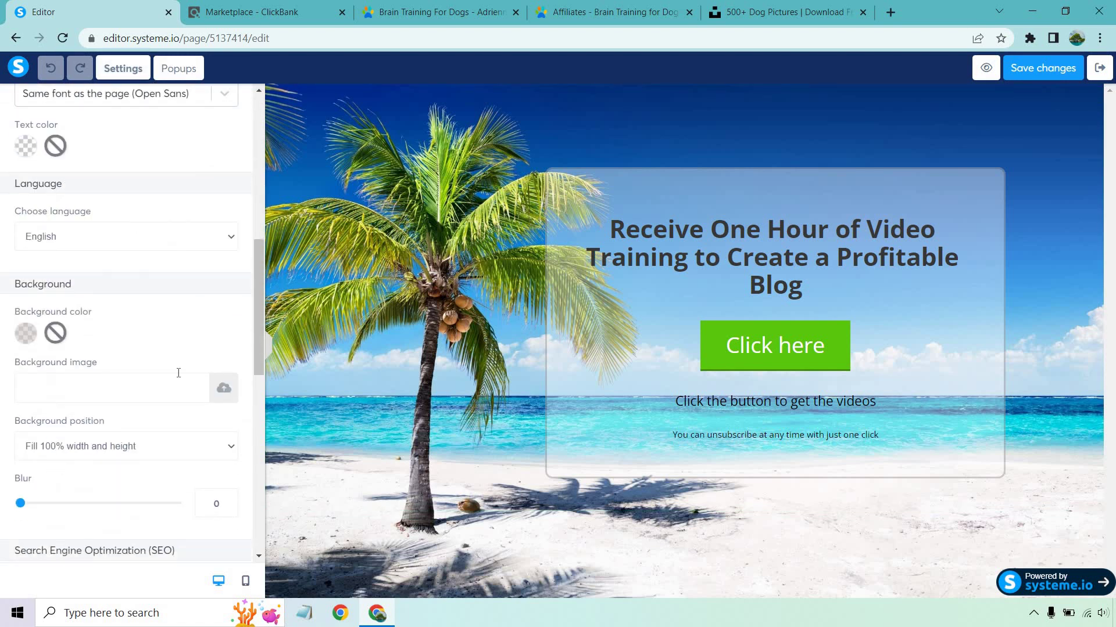
left_click(224, 391)
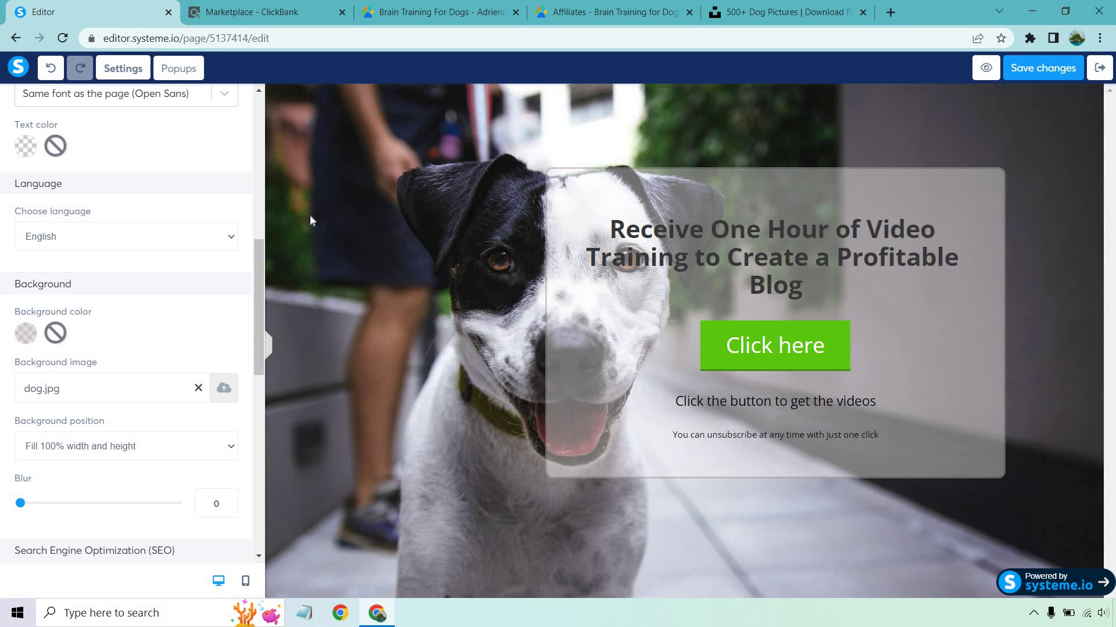
Shift the headline content box right by setting its left margin to 141
left_click(942, 197)
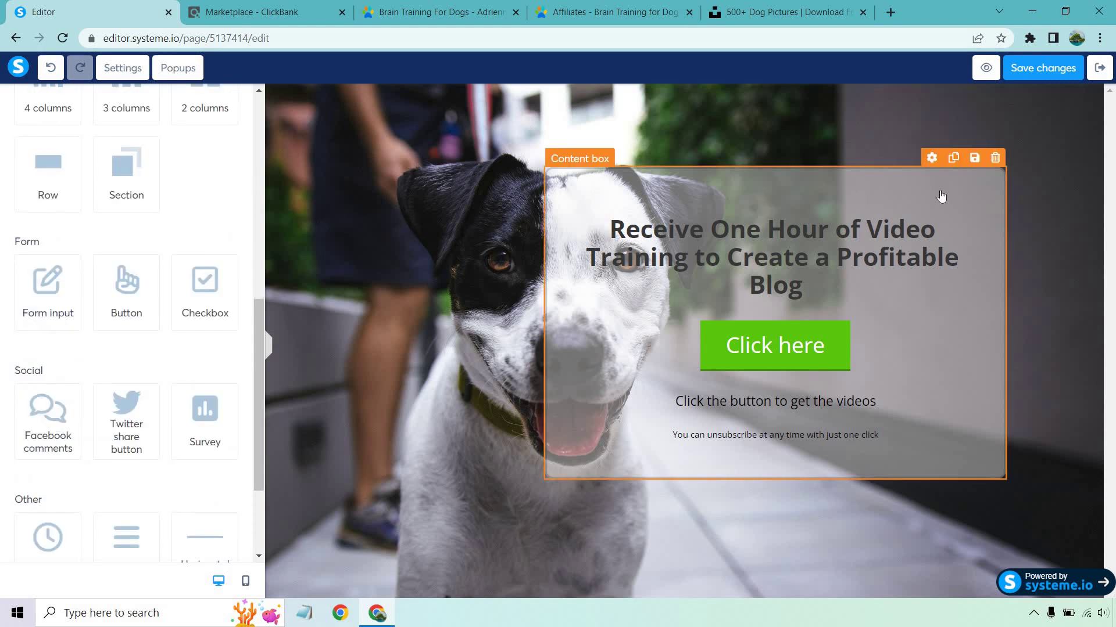
left_click(931, 158)
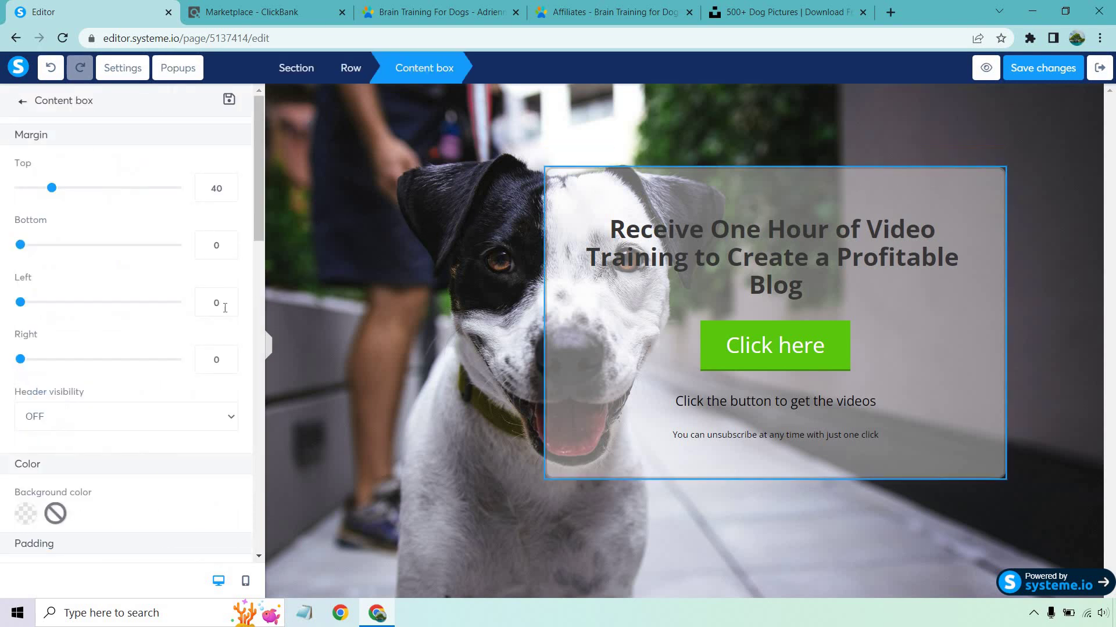
mouse_move(19, 359)
left_mouse_down()
mouse_move(35, 364)
mouse_move(7, 357)
left_mouse_up()
left_click_drag(20, 305, 126, 316)
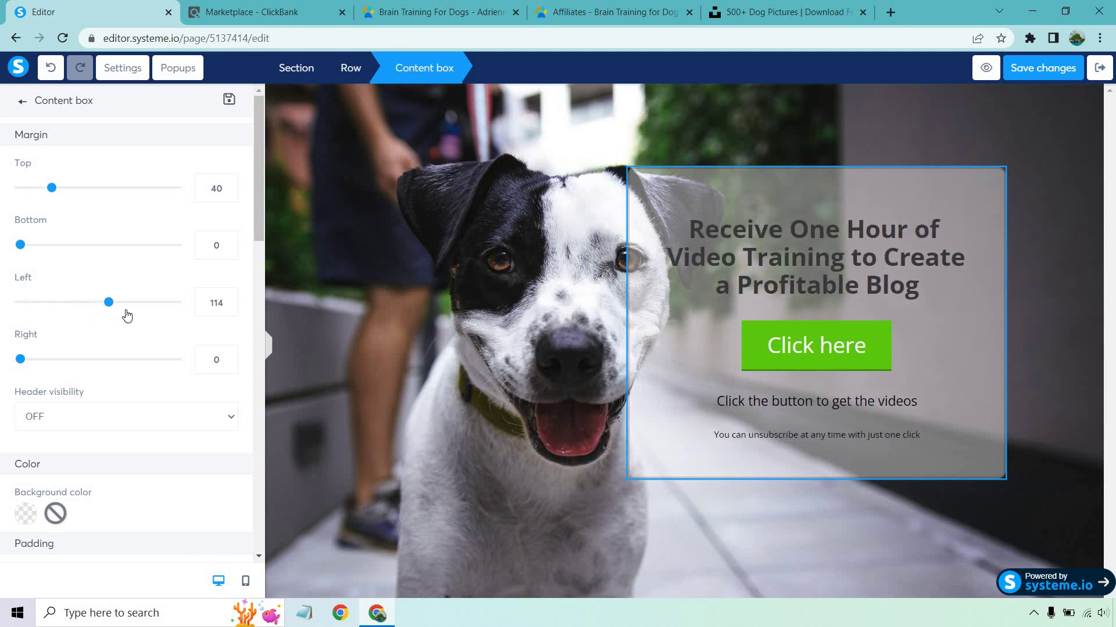
left_click_drag(126, 316, 131, 315)
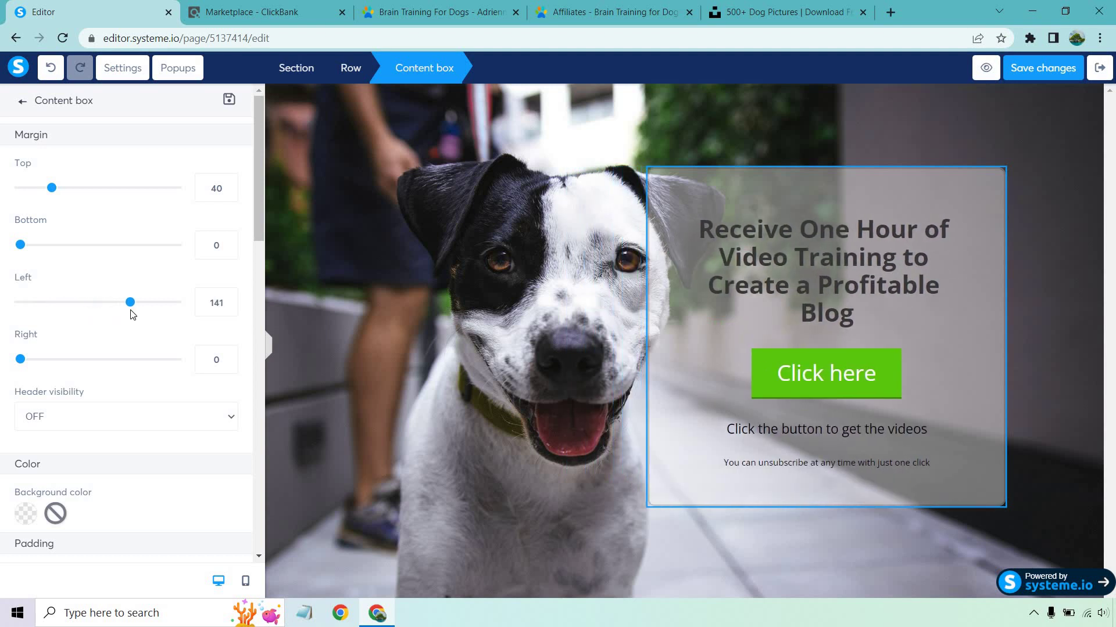
left_click(352, 288)
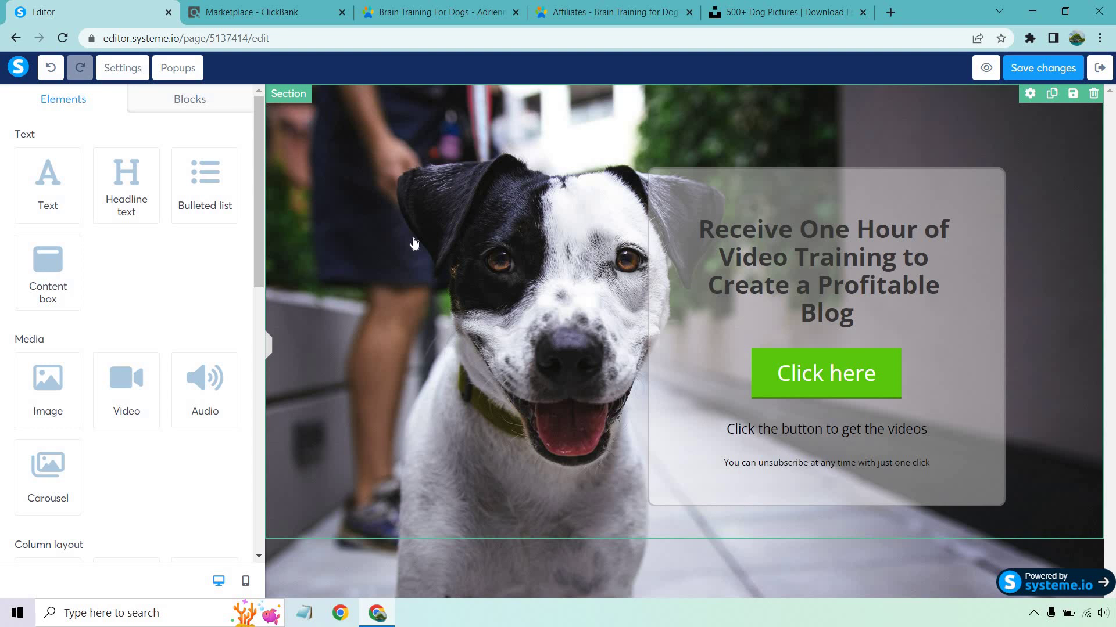
Rewrite the headline as 'How To Eliminate Your Dog's Bad Behavior, Once And For All...'
left_click(441, 12)
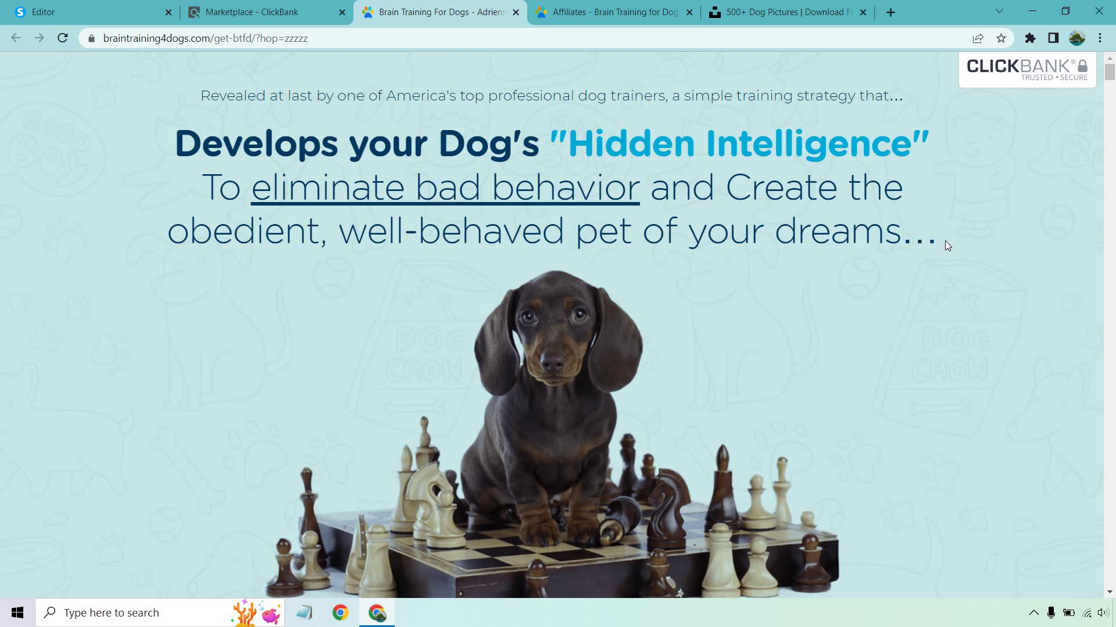
left_click_drag(950, 236, 186, 157)
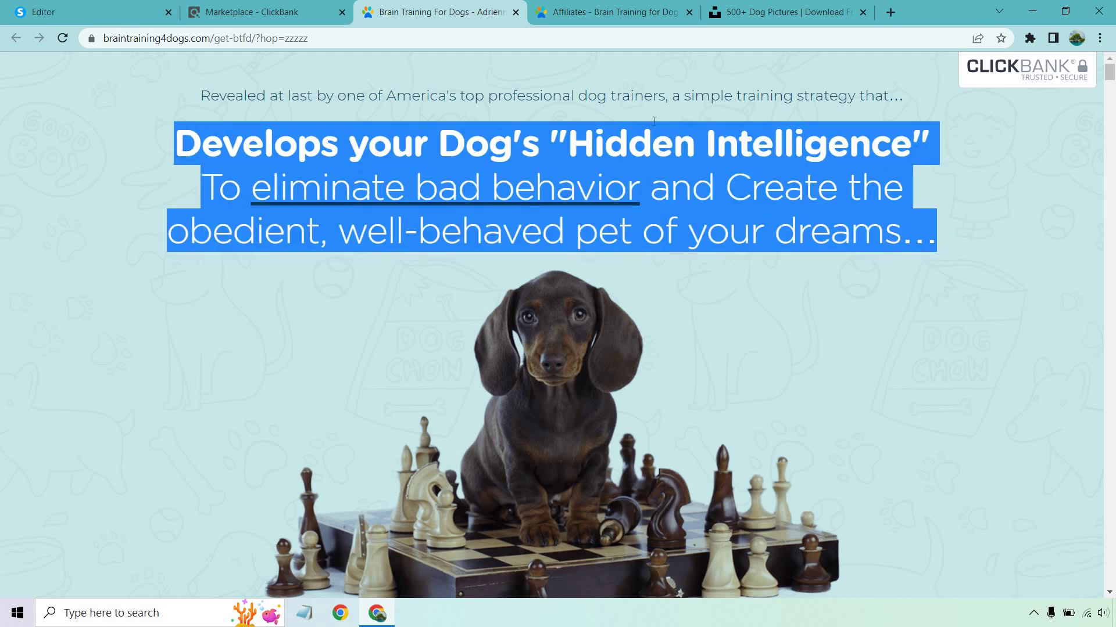
left_click(1025, 198)
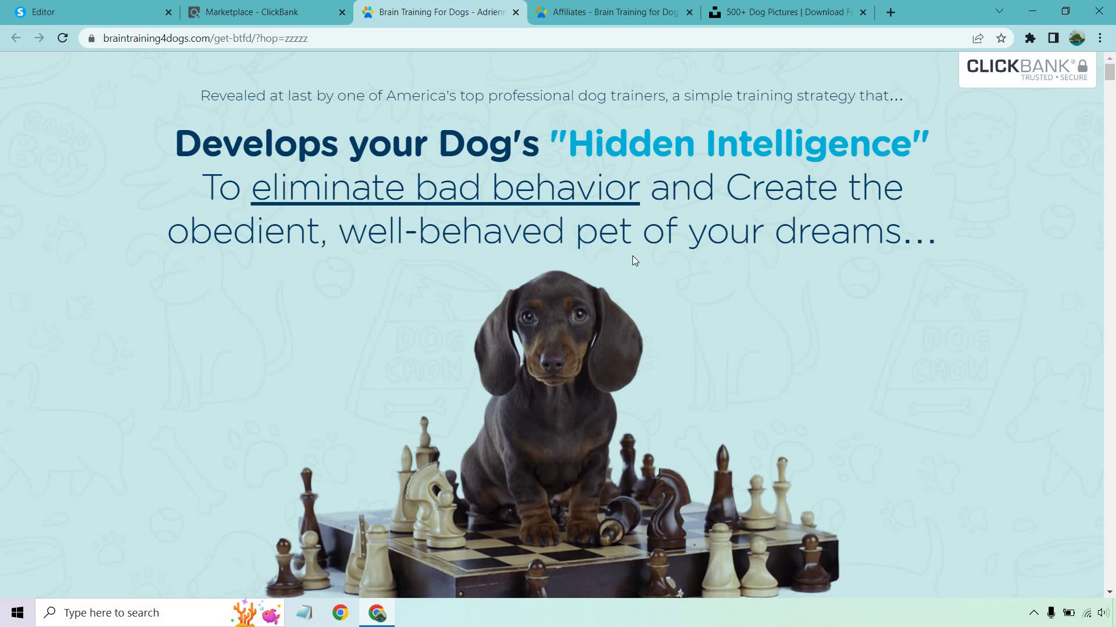
left_click(87, 12)
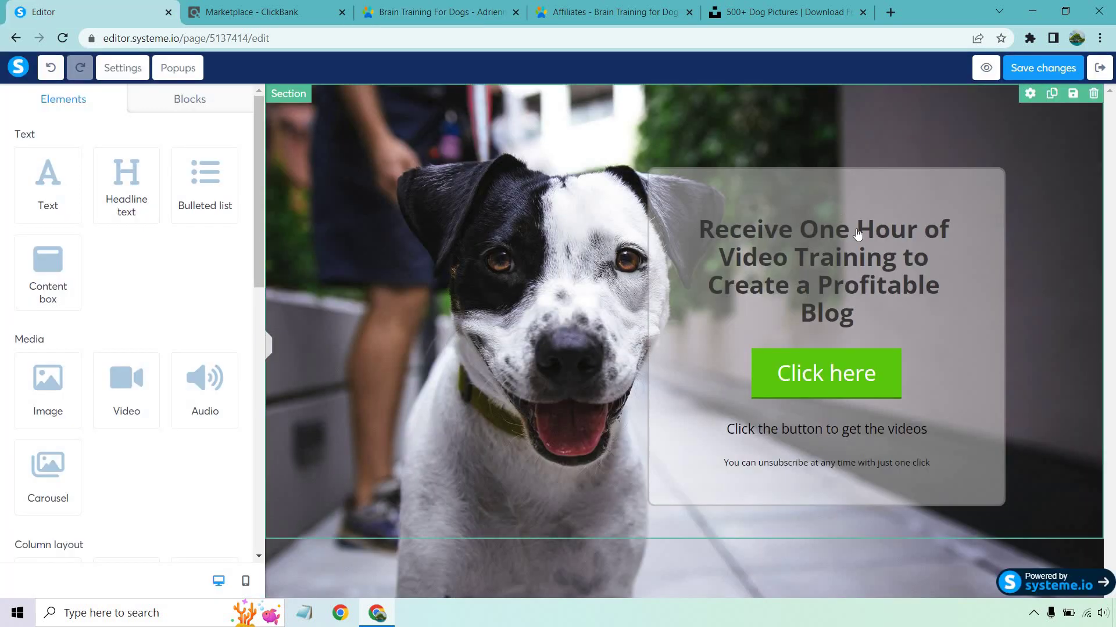
double_click(825, 258)
type("Ho")
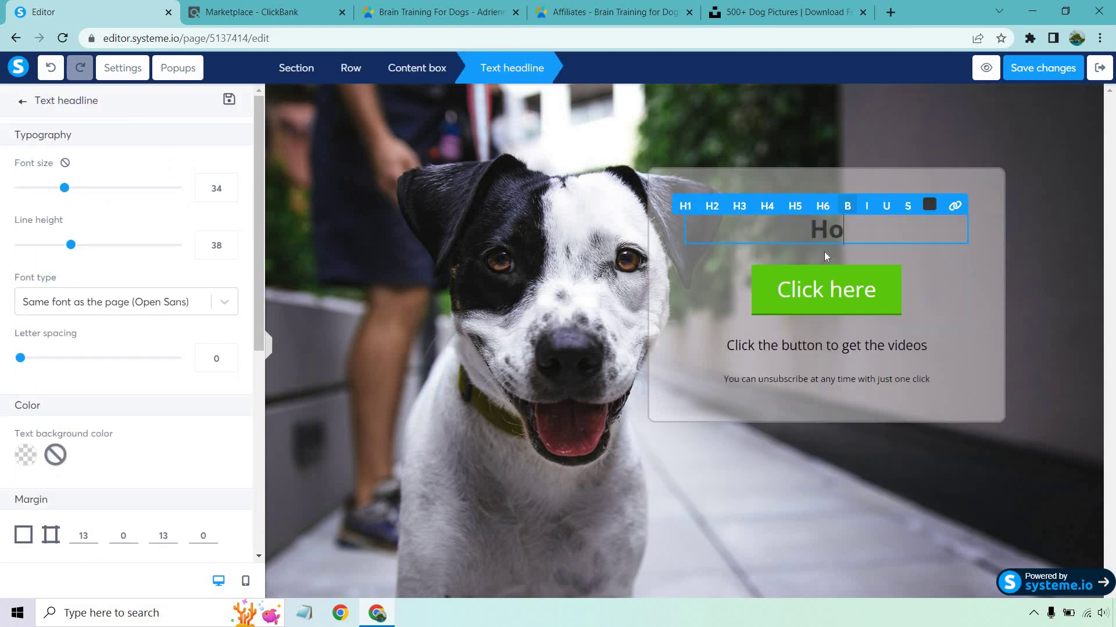
type("w To Eliminate Your Dog's Bad Behavior, Once And For All...")
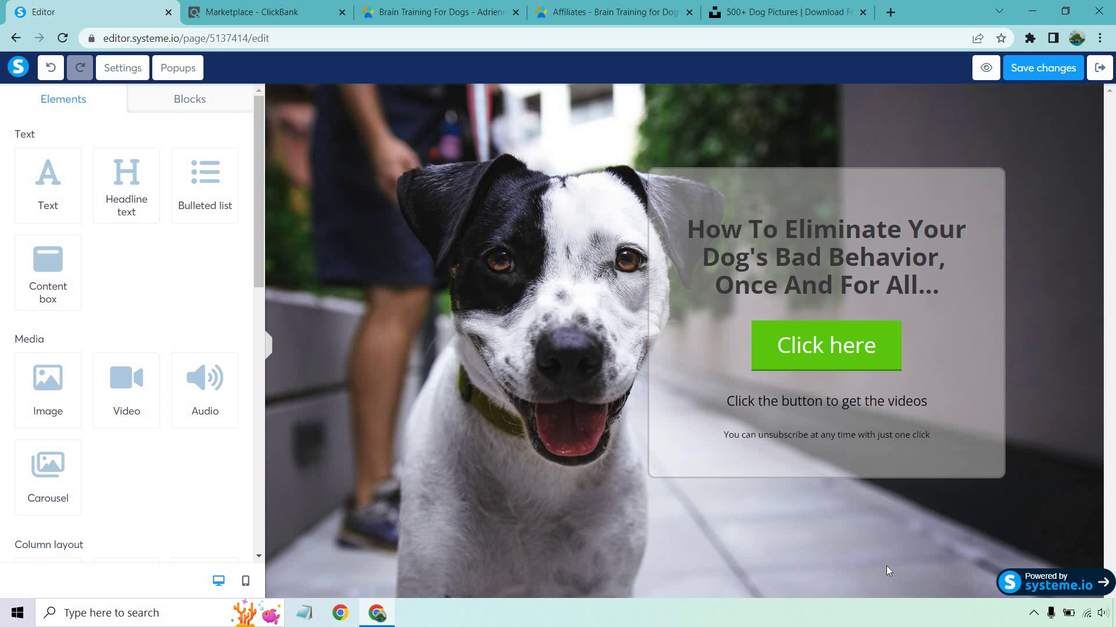
mouse_move(922, 436)
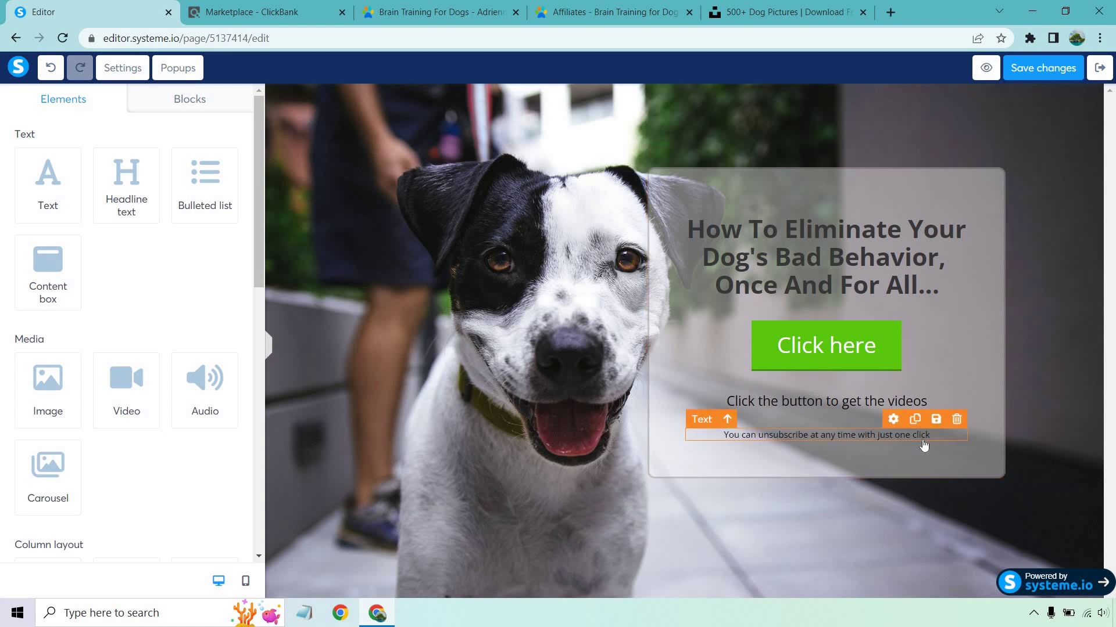
Delete the unsubscribe note and move the subtitle above the button with pasted new wording
left_click(957, 421)
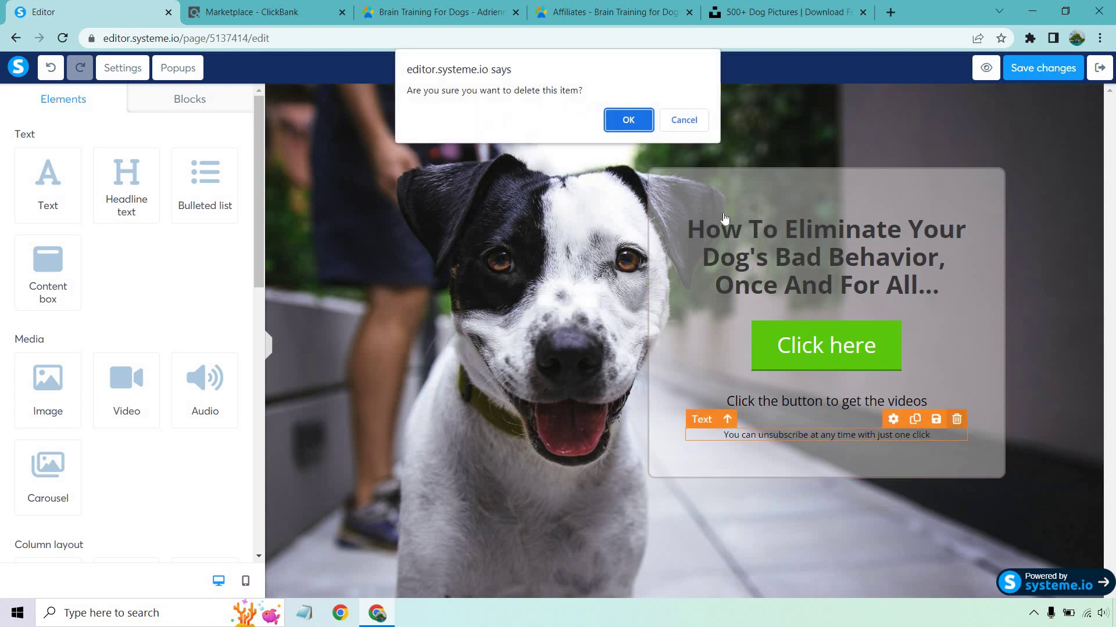
key("Return")
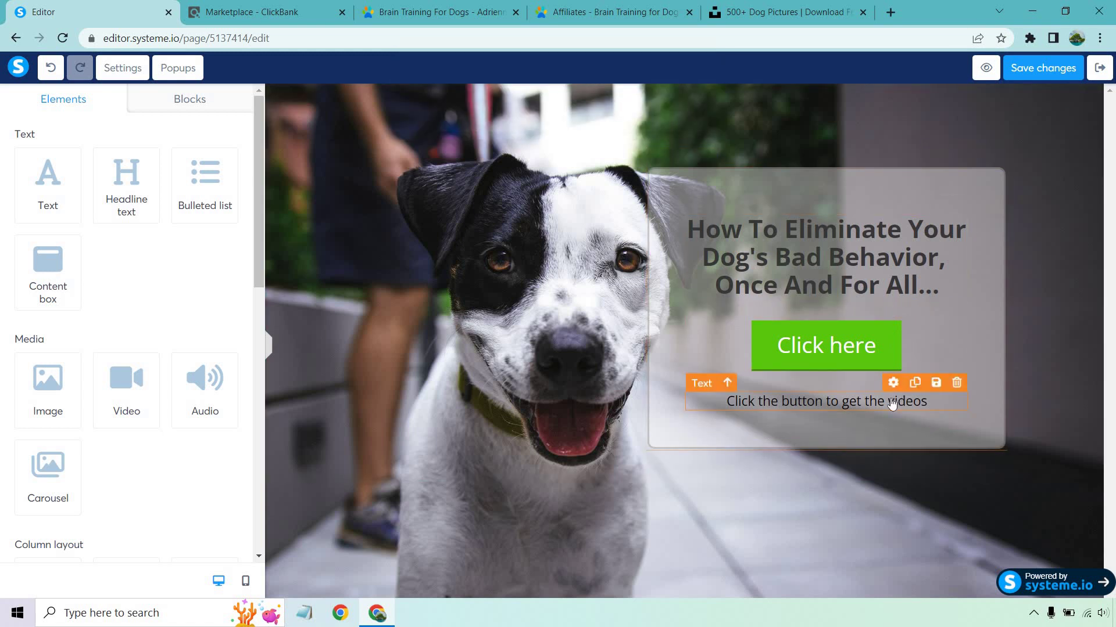
left_click(727, 383)
double_click(833, 329)
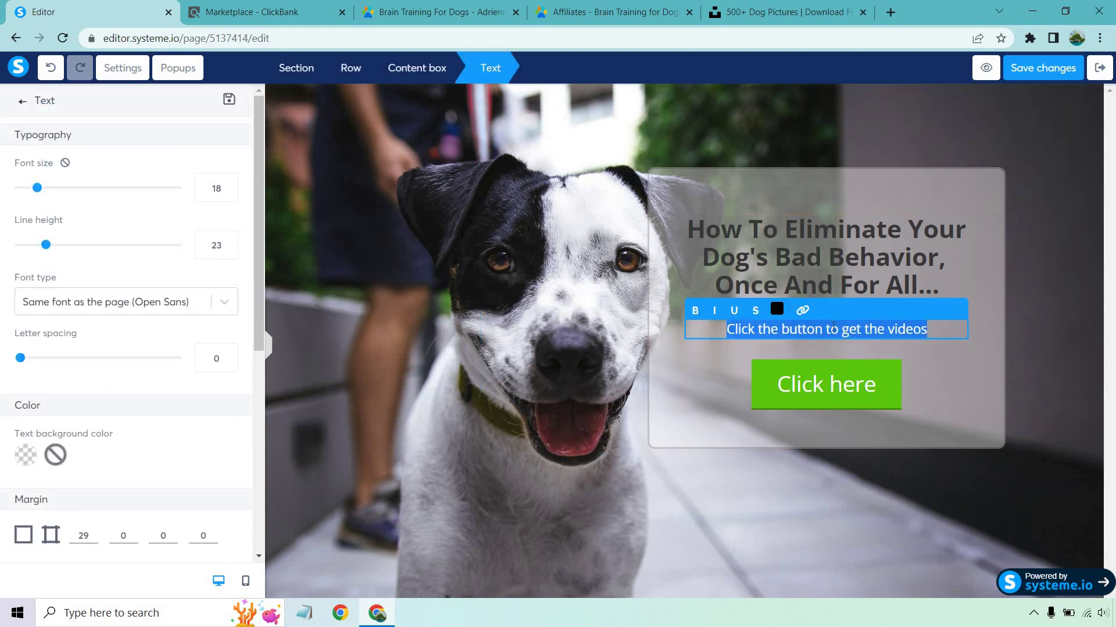
type("Click The Button Below To Find Out")
left_click(824, 392)
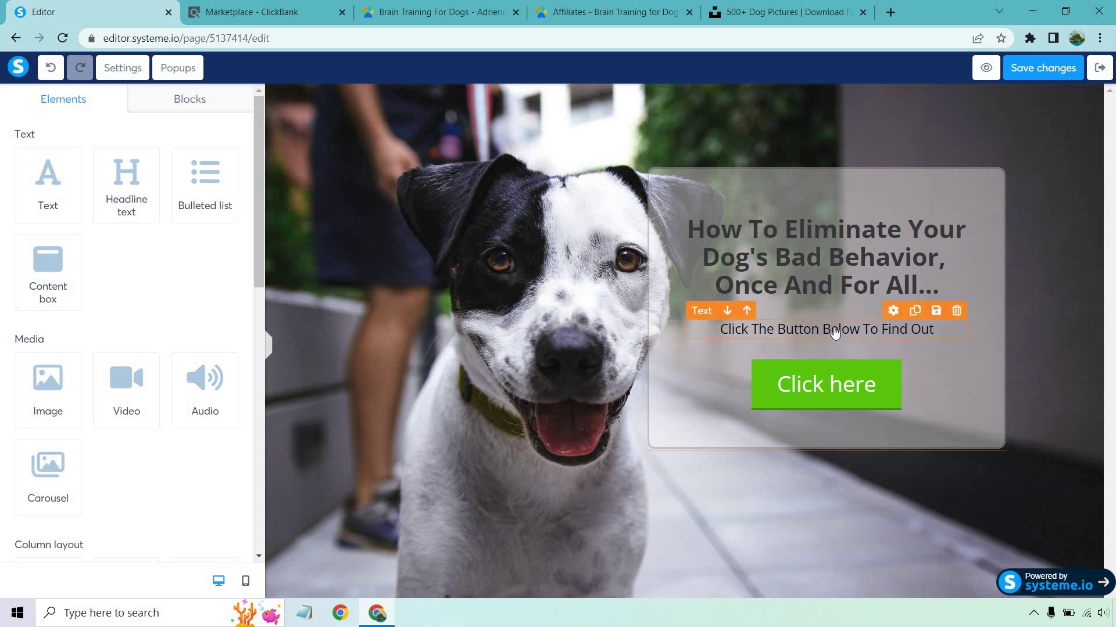
Make the green button open a URL and relabel it 'Click Here To Continue'
left_click(833, 388)
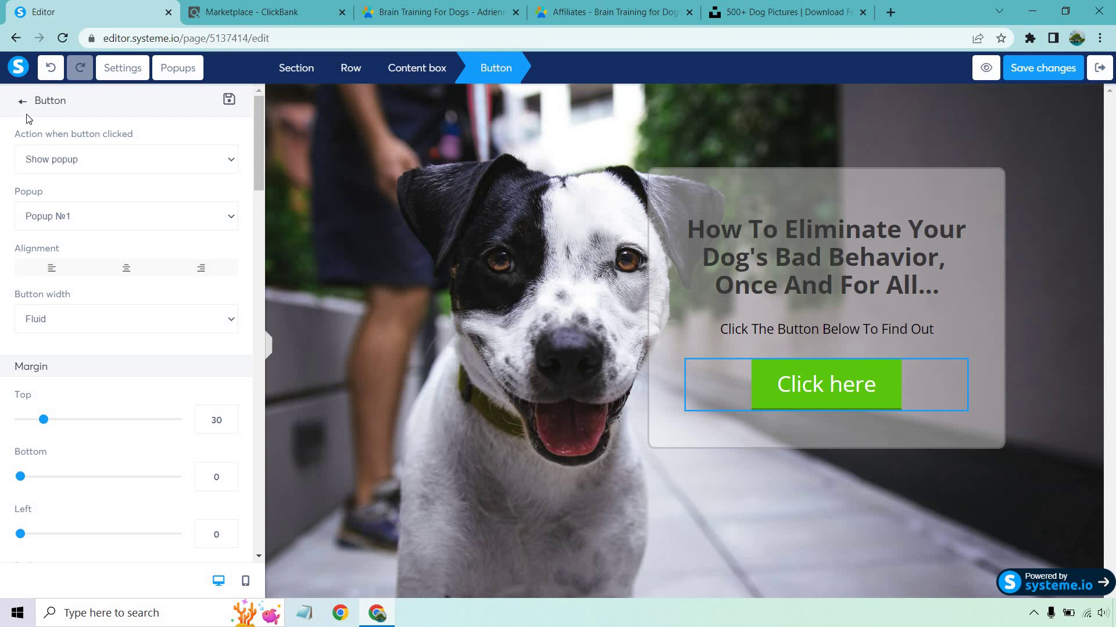
left_click(87, 166)
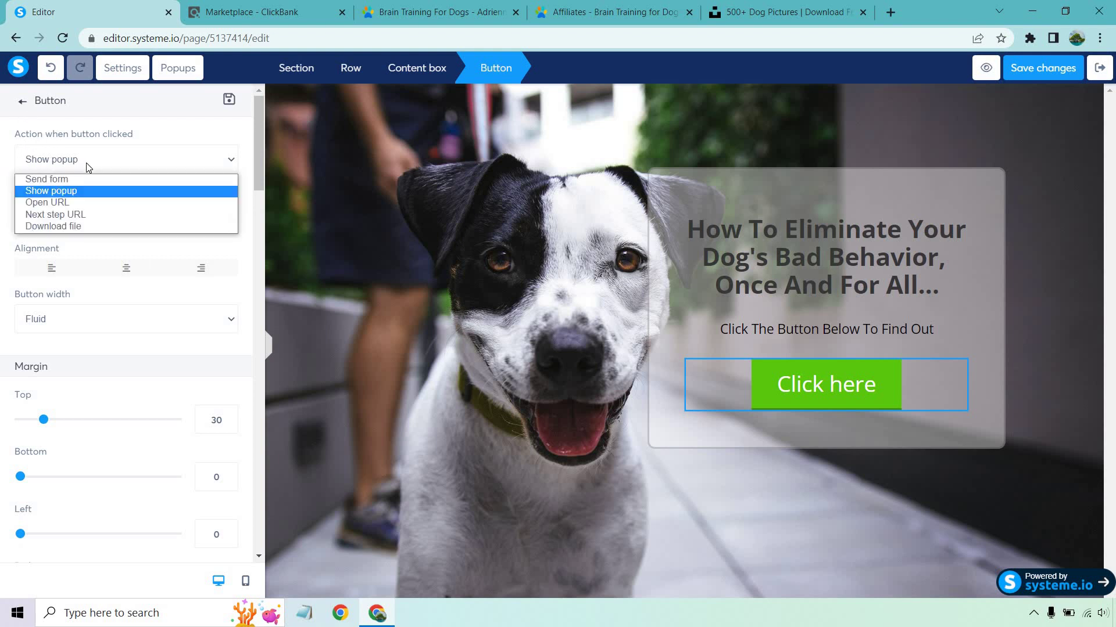
left_click(86, 203)
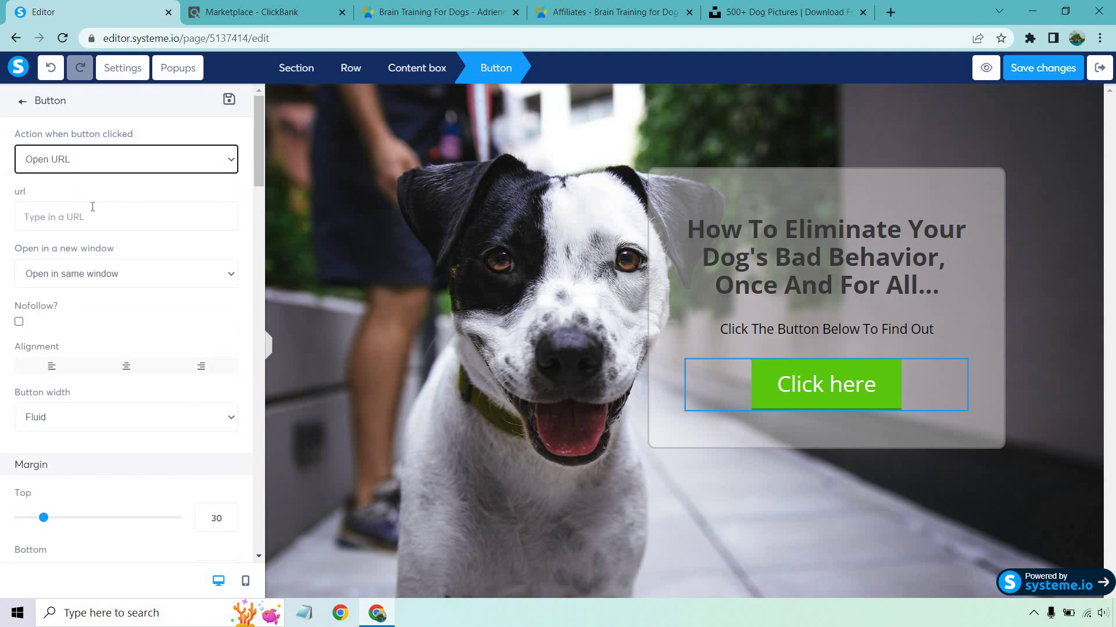
scroll(95, 210, "down", 2)
scroll(100, 210, "down", 1)
scroll(100, 211, "down", 2)
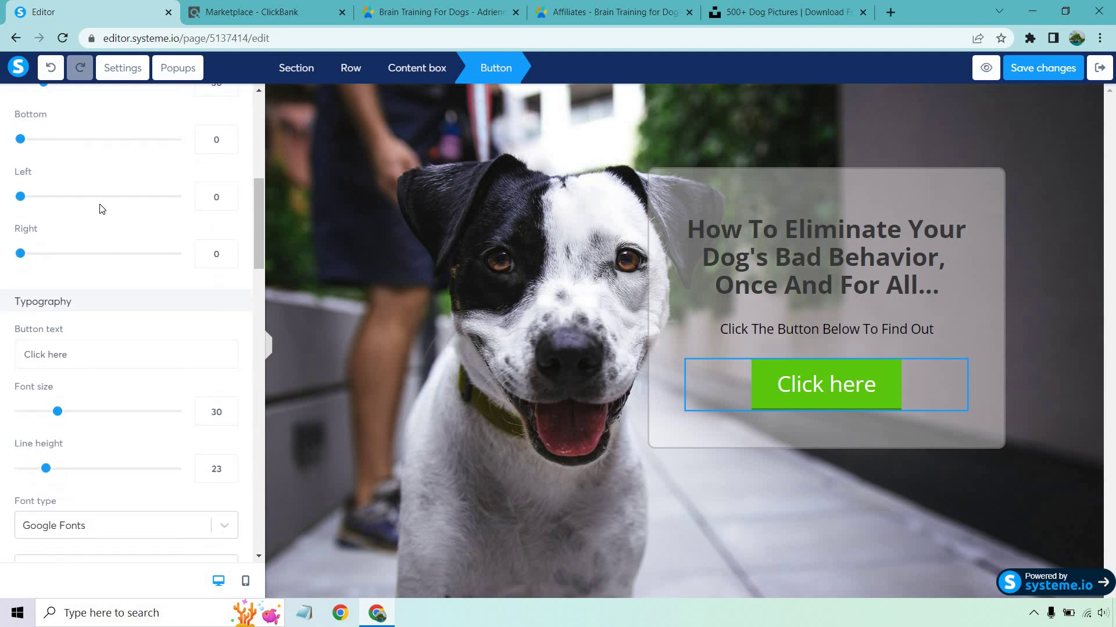
scroll(101, 244, "down", 1)
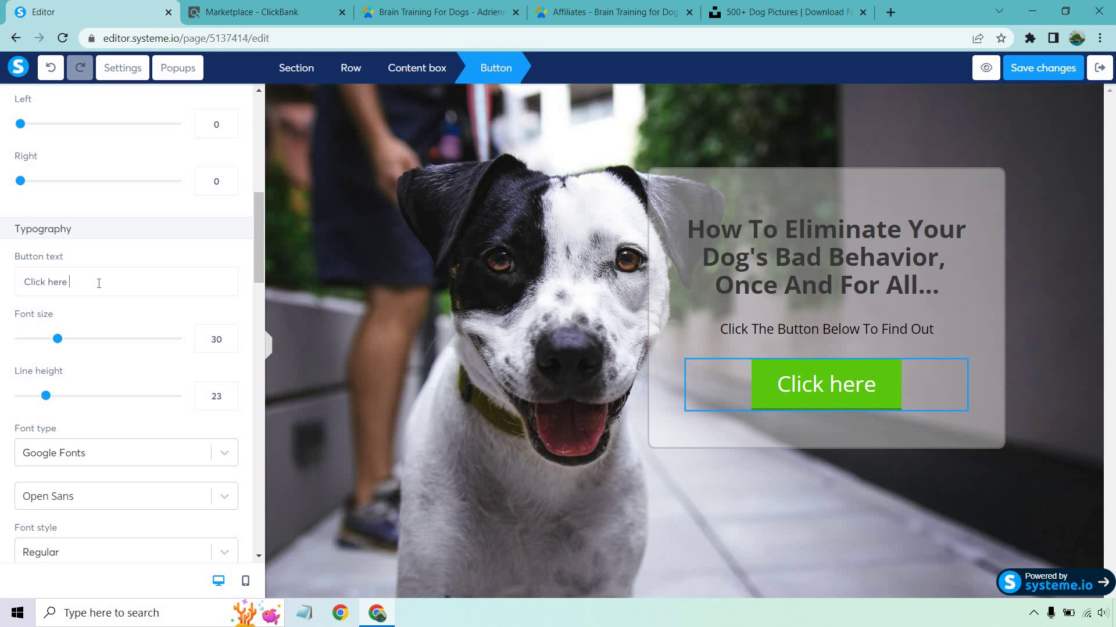
key("BackSpace")
key("BackSpace")
key("BackSpace")
key("BackSpace")
type("Here To Continue")
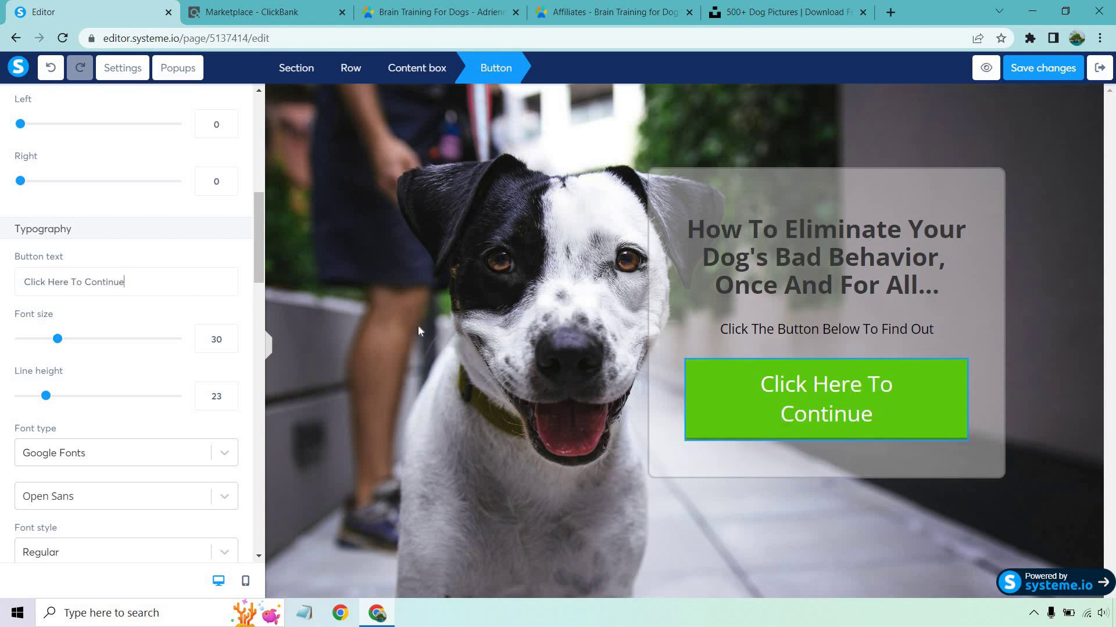
left_click(418, 326)
mouse_move(826, 328)
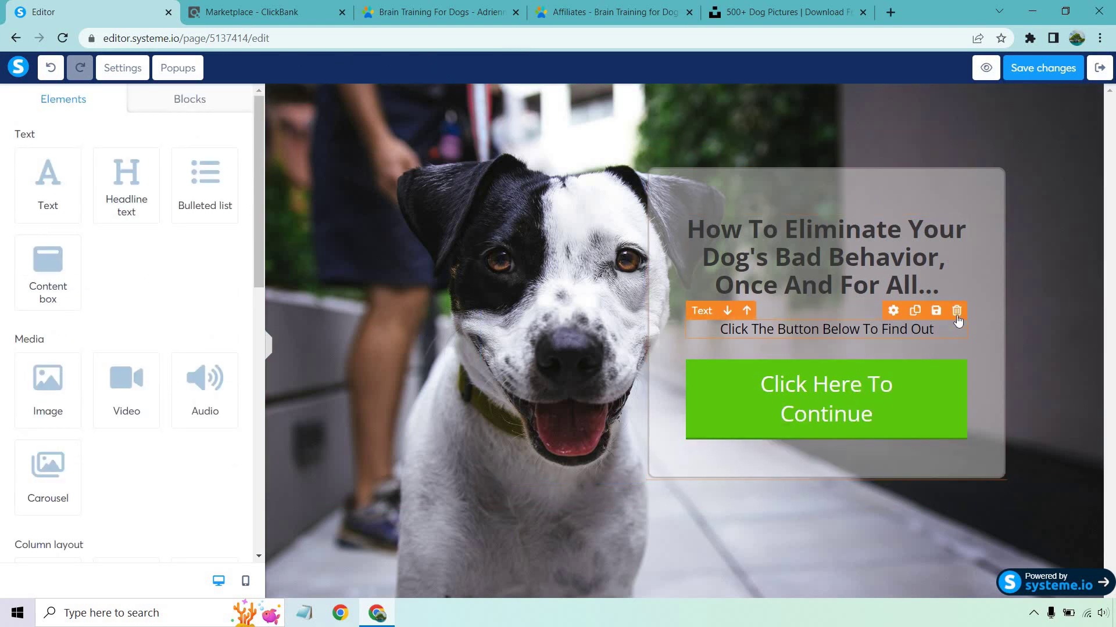
Delete the subtitle and bring up the button's link address setting
left_click(956, 311)
left_click(629, 121)
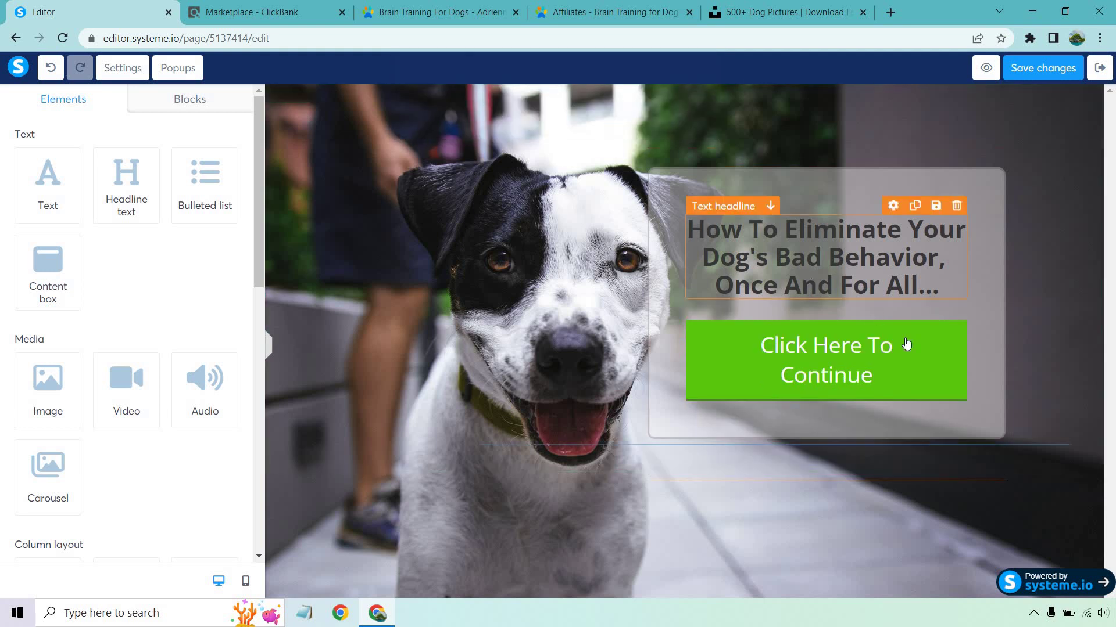
left_click(919, 358)
left_click(143, 220)
left_click(261, 13)
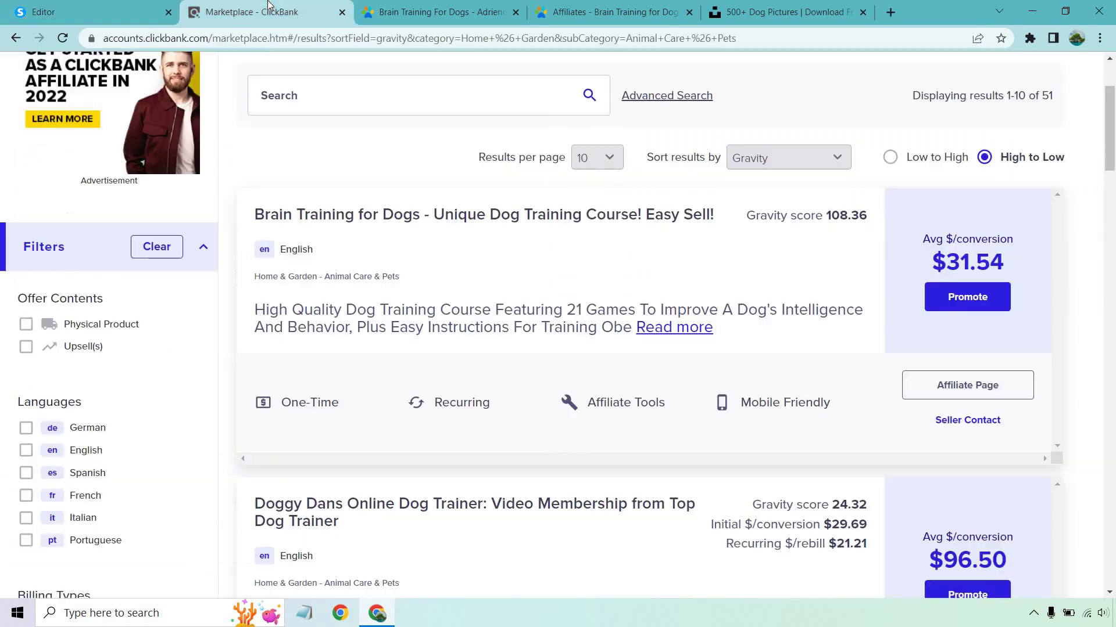
Start a ClickBank HopLink for Brain Training for Dogs and focus its tracking ID field
left_click(967, 299)
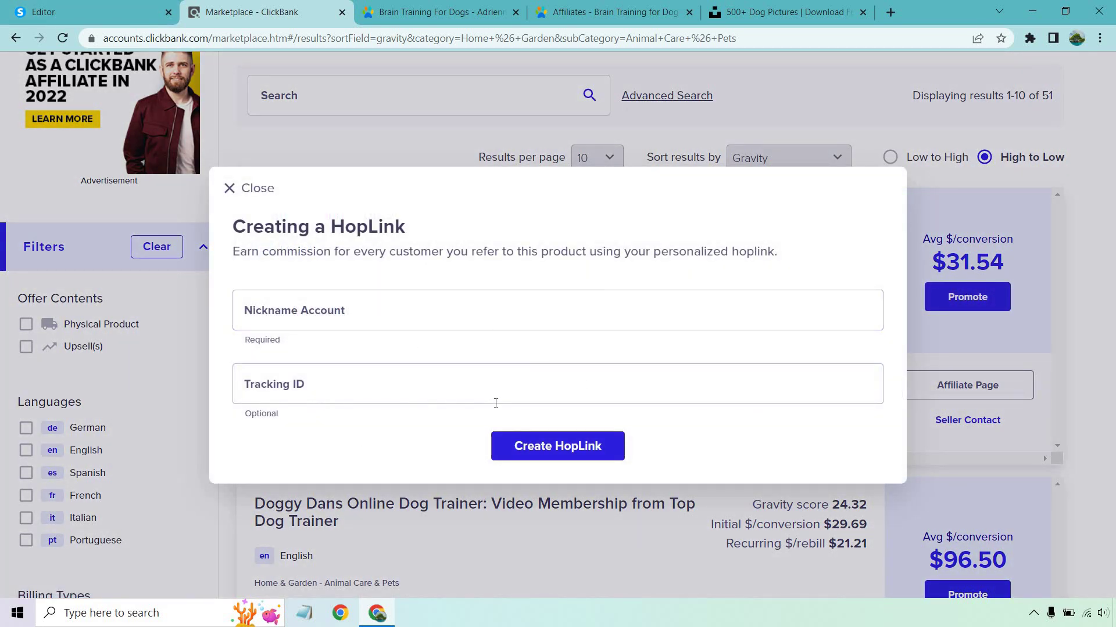
left_click(483, 366)
left_click(229, 187)
left_click(43, 12)
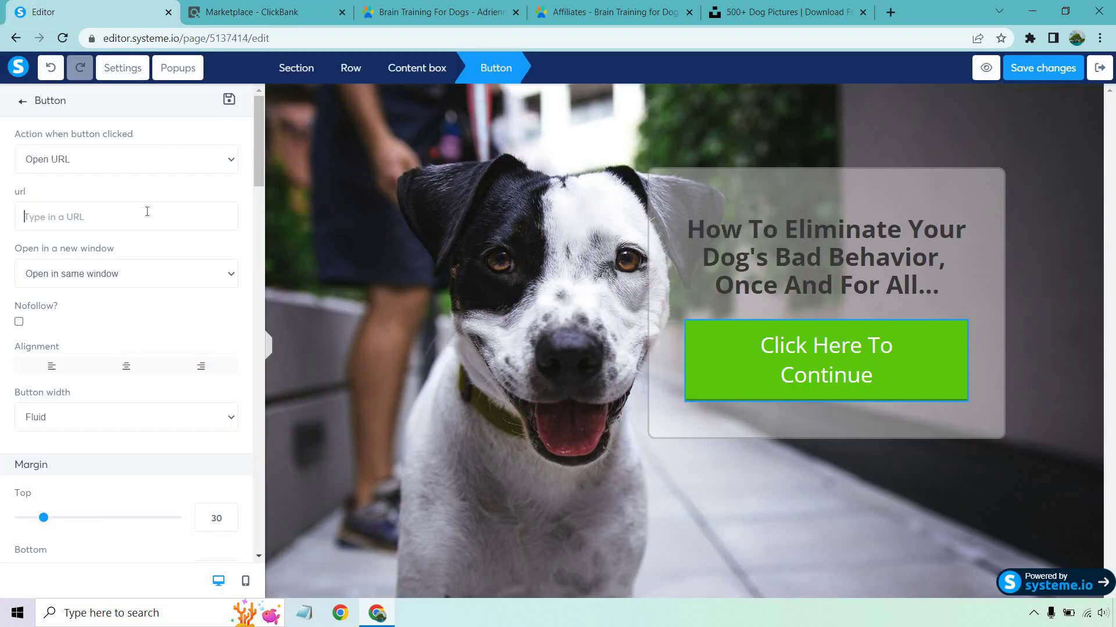
type("www.yourclickbankaffiliatelink.com")
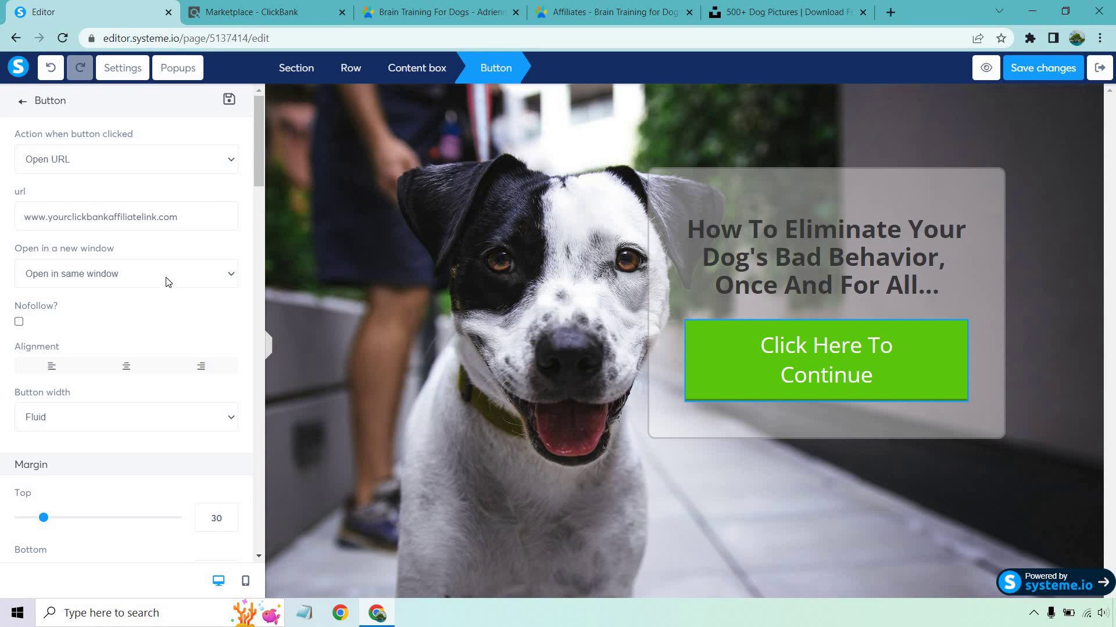
left_click(400, 281)
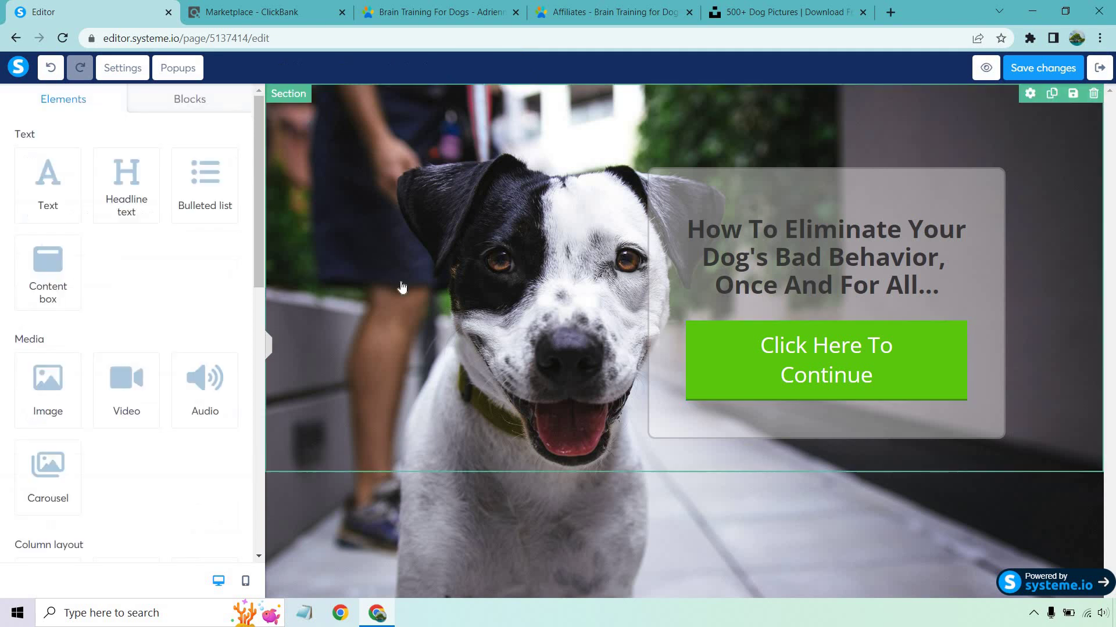
left_click(1031, 68)
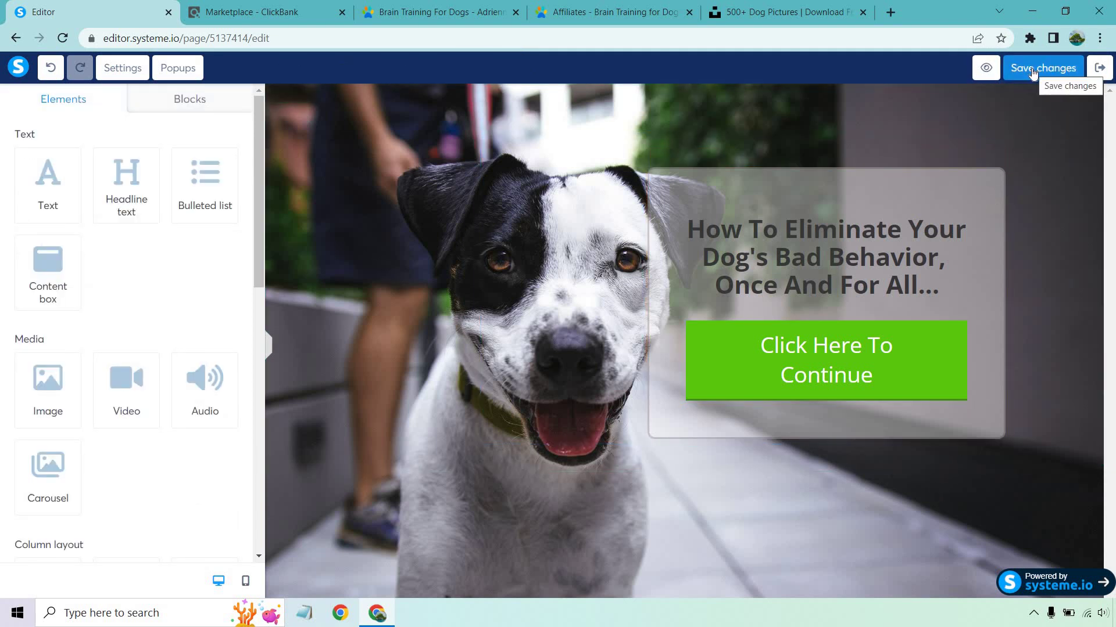
left_click(987, 68)
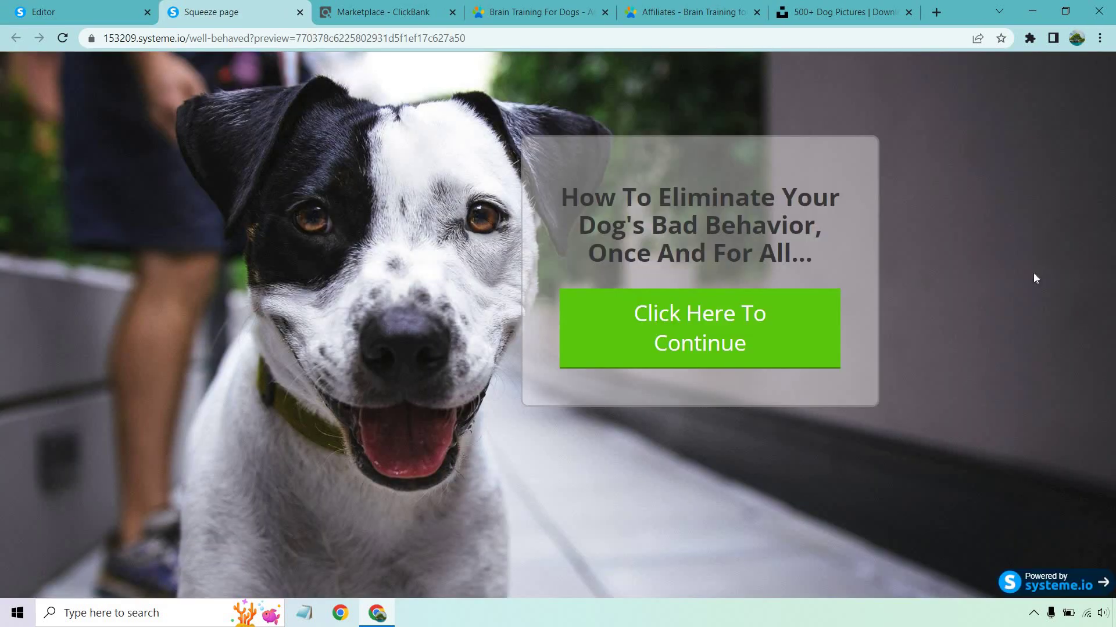
Follow the preview's continue button to the sales page, then highlight the squeeze page headline
left_click(766, 332)
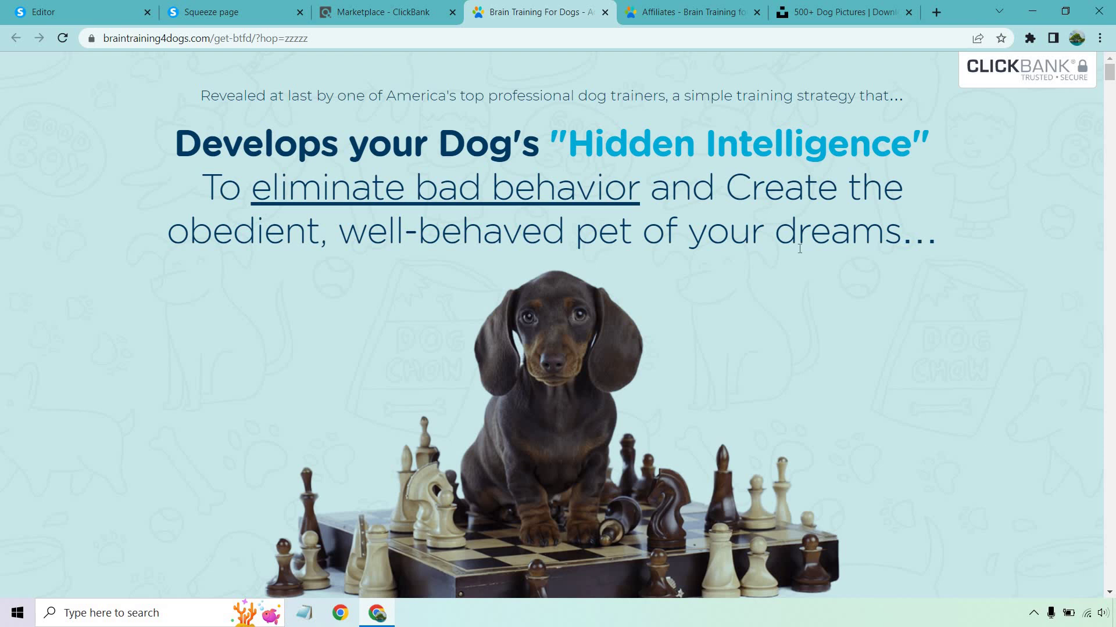
left_click(218, 12)
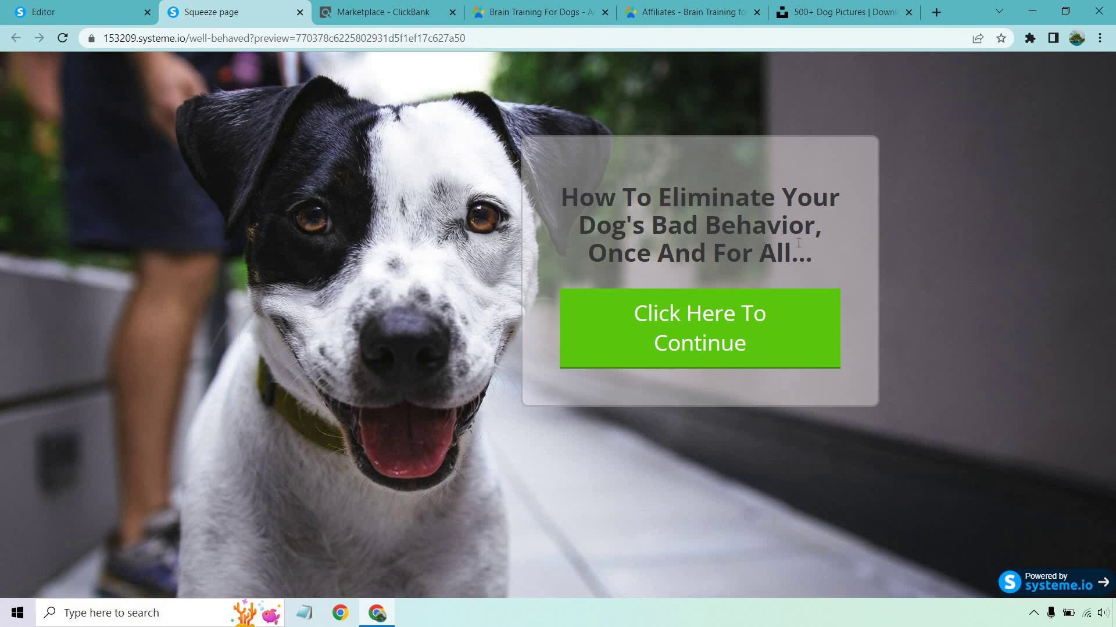
left_click_drag(812, 254, 564, 199)
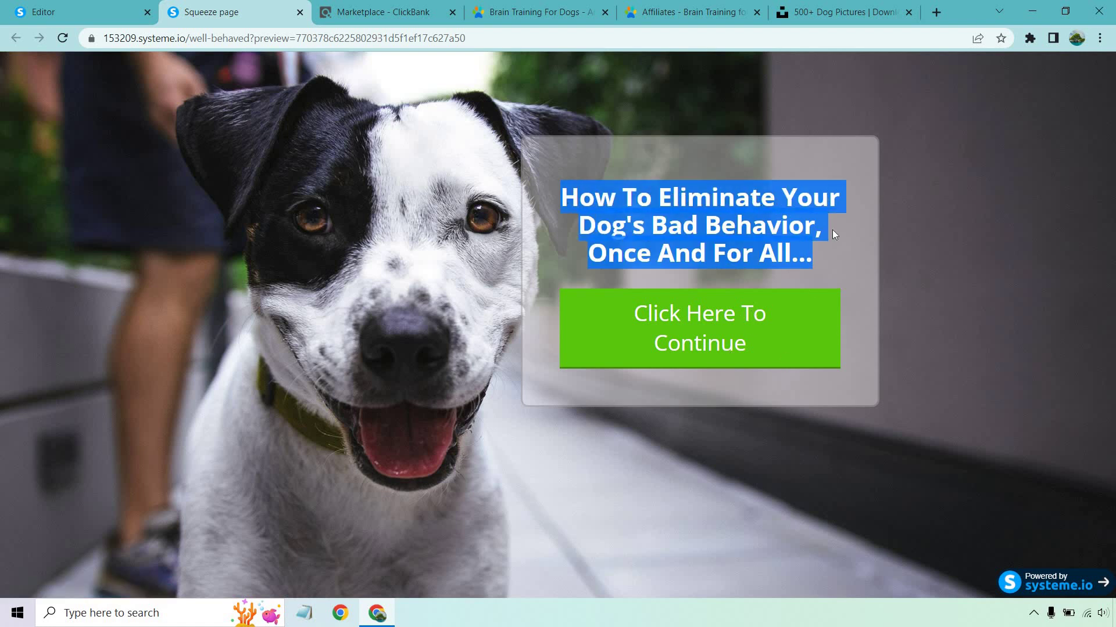
left_click(728, 219)
Highlight the Brain Training For Dogs sales page headline to compare it
left_click(527, 12)
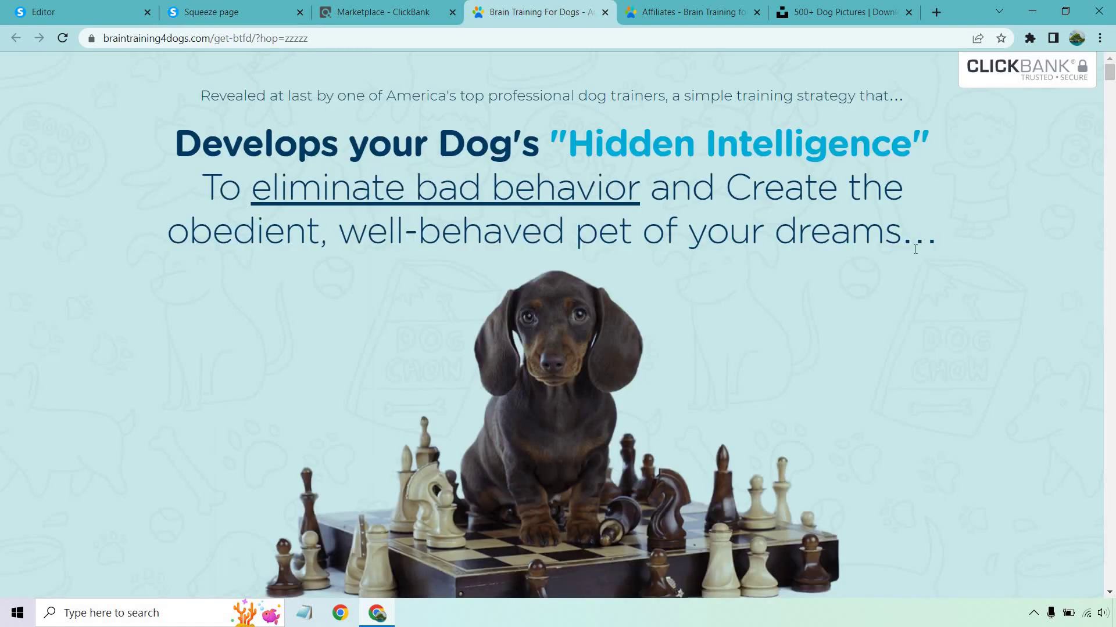
left_click_drag(938, 232, 180, 145)
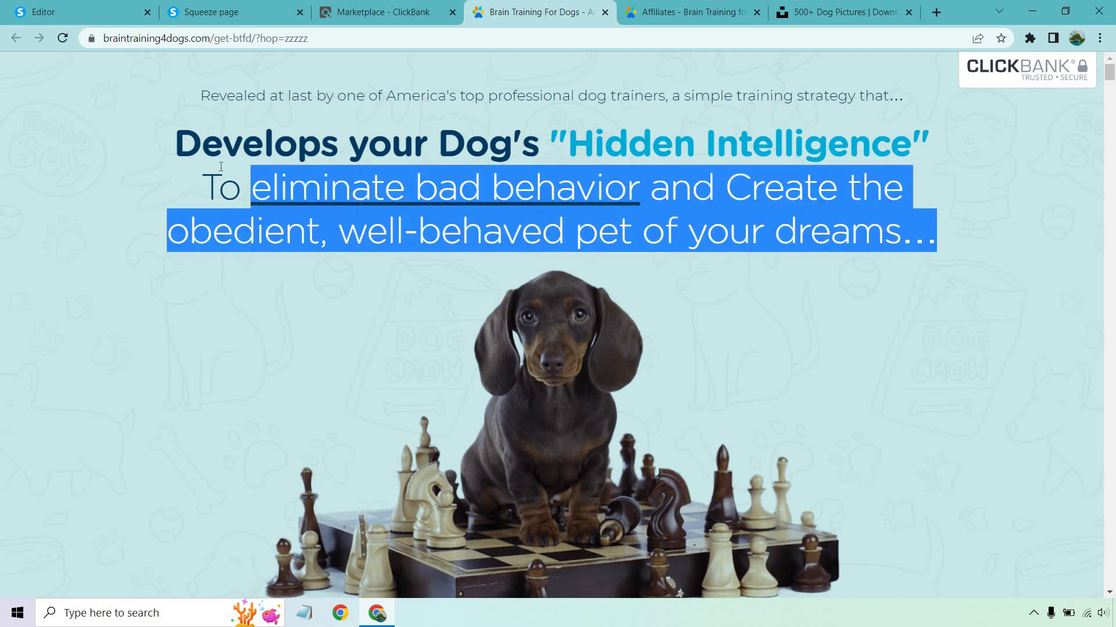
left_click(144, 260)
scroll(172, 230, "down", 3)
scroll(212, 200, "down", 2)
scroll(639, 169, "down", 1)
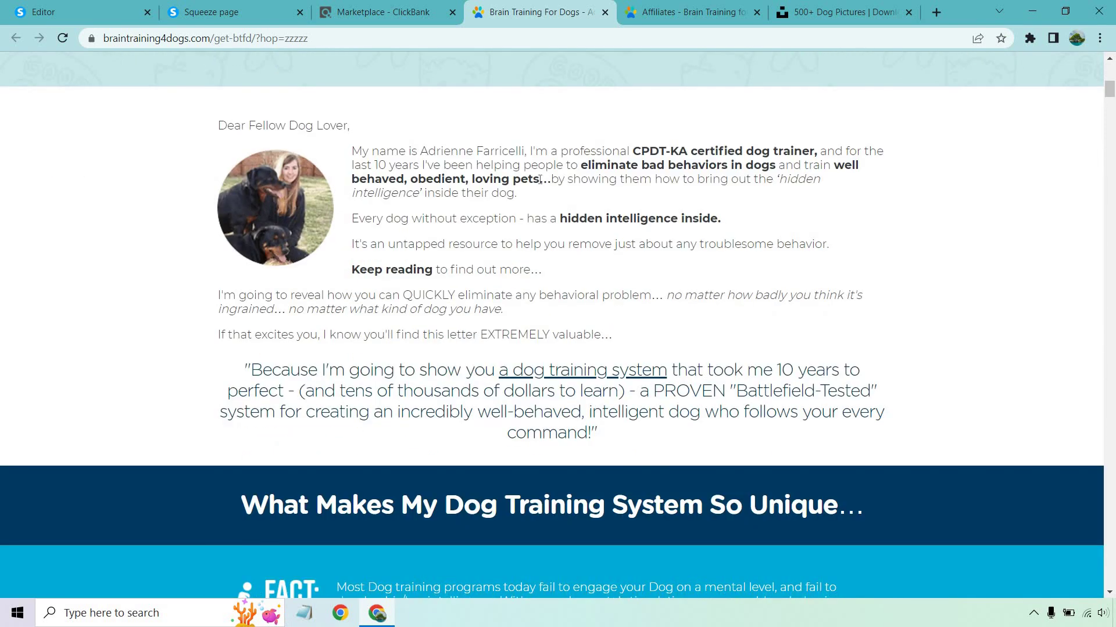
scroll(889, 217, "down", 3)
scroll(909, 219, "down", 3)
scroll(906, 220, "down", 3)
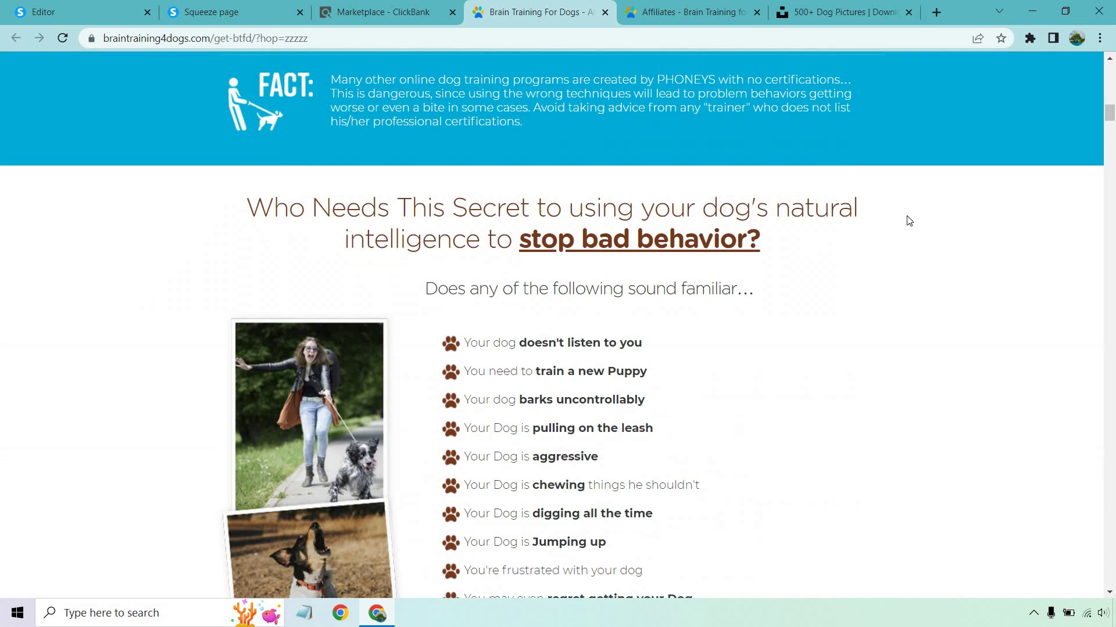
scroll(871, 288, "down", 2)
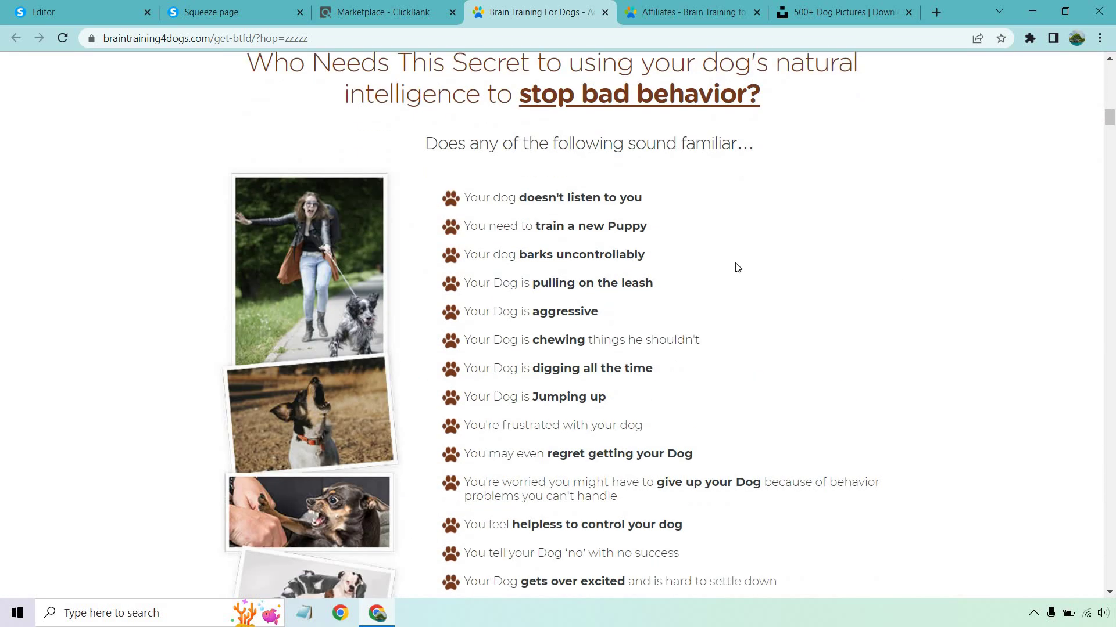
scroll(953, 239, "down", 1)
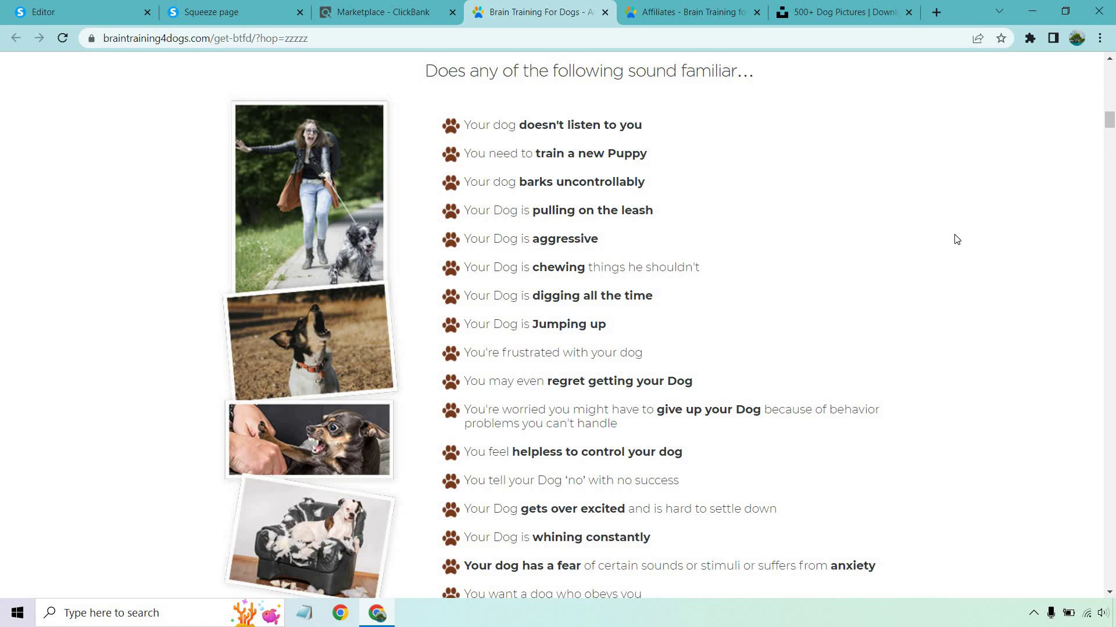
scroll(955, 239, "up", 5)
scroll(955, 239, "up", 5)
scroll(965, 274, "up", 3)
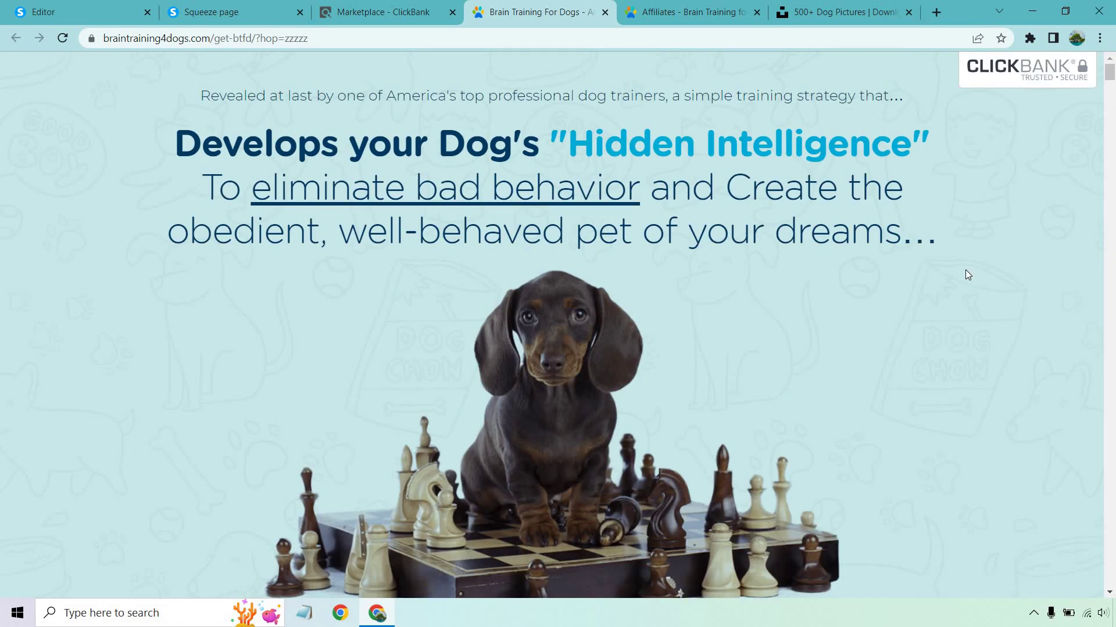